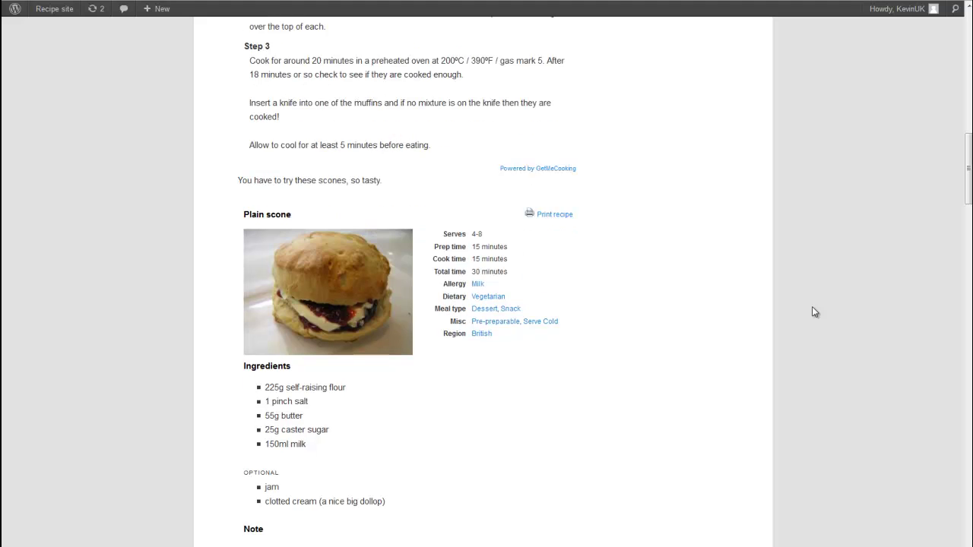
- Look through the published Plain scone recipe, including its details, ingredients, note and step-by-step directions
{"action": "scroll", "coordinate": [810, 310], "scroll_direction": "down", "scroll_amount": 1}
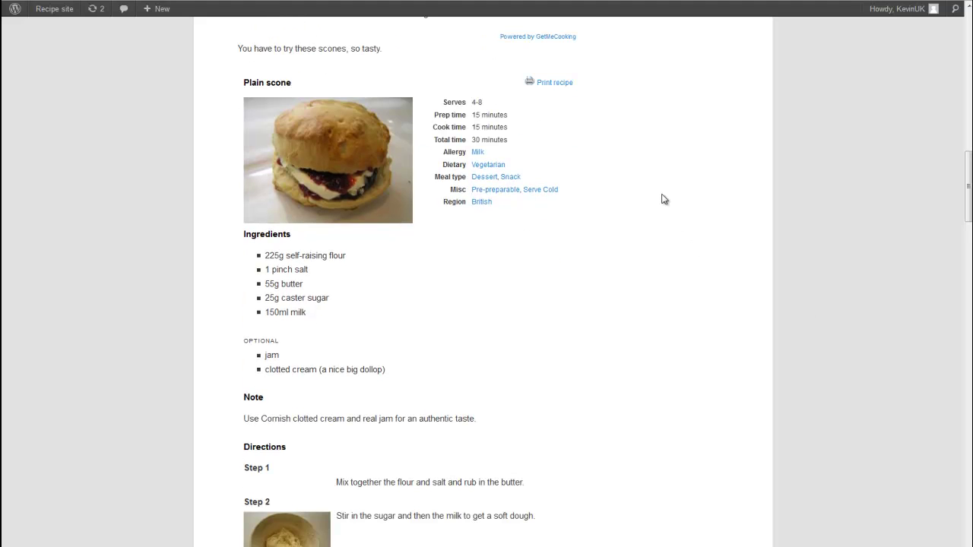
{"action": "scroll", "coordinate": [663, 200], "scroll_direction": "down", "scroll_amount": 2}
{"action": "scroll", "coordinate": [664, 199], "scroll_direction": "down", "scroll_amount": 1}
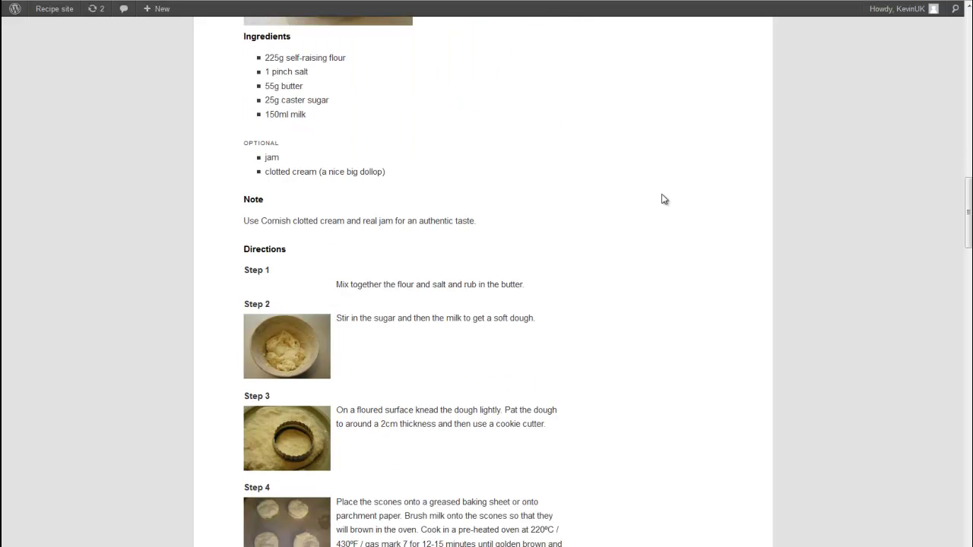
{"action": "scroll", "coordinate": [663, 199], "scroll_direction": "down", "scroll_amount": 1}
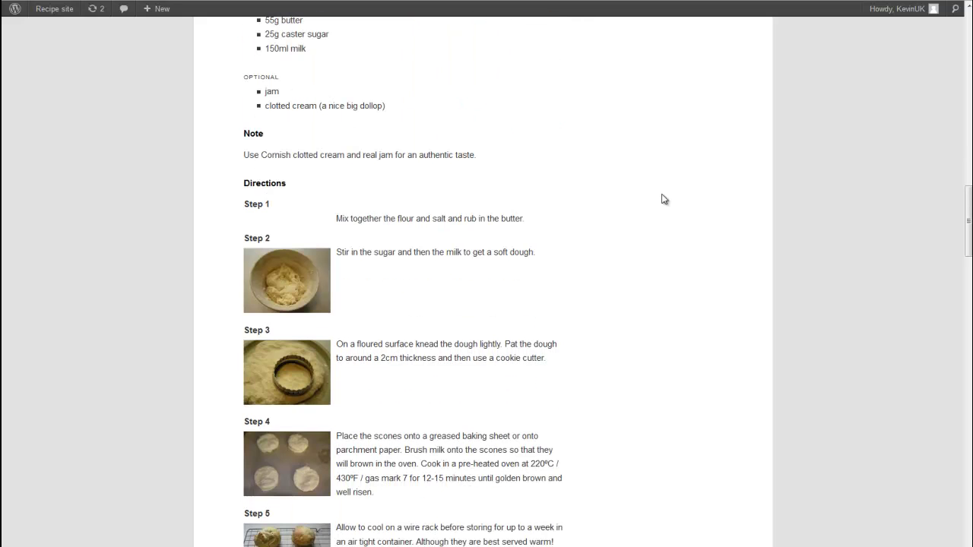
{"action": "scroll", "coordinate": [664, 199], "scroll_direction": "down", "scroll_amount": 1}
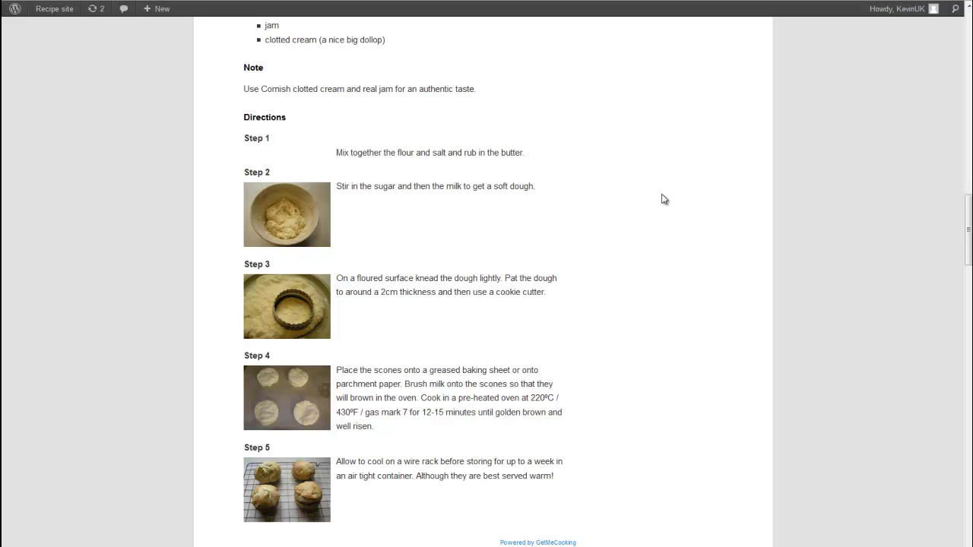
{"action": "scroll", "coordinate": [664, 199], "scroll_direction": "up", "scroll_amount": 5}
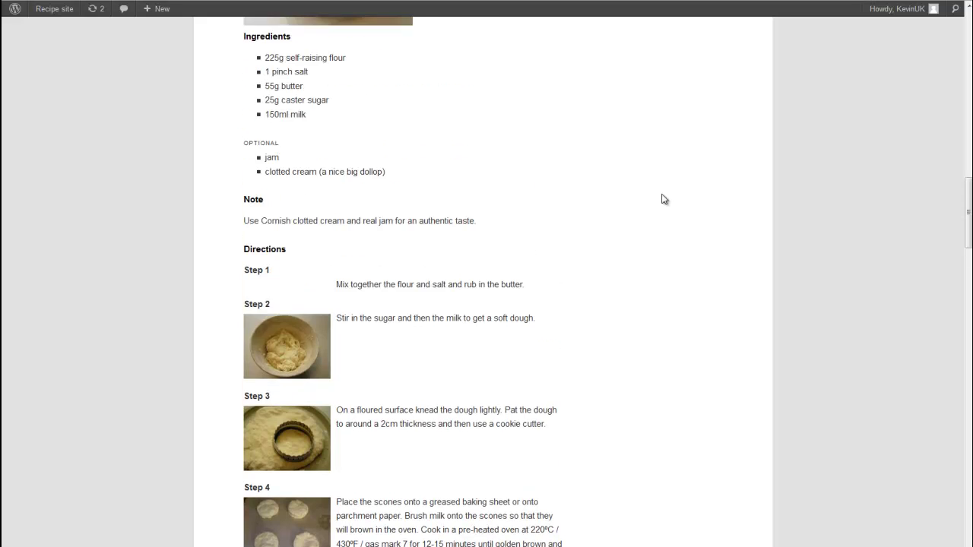
{"action": "scroll", "coordinate": [664, 199], "scroll_direction": "up", "scroll_amount": 1}
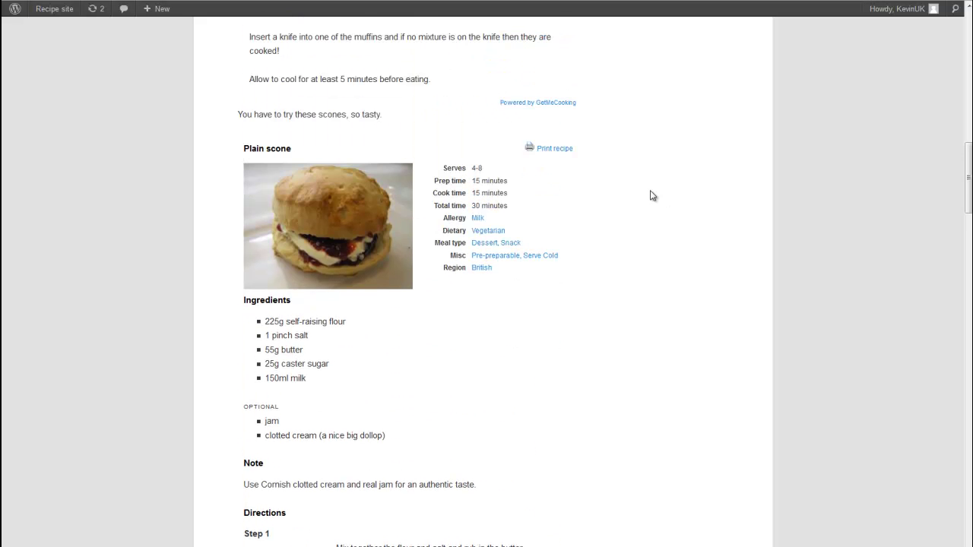
- Check the Plain scone recipe's print options and view the recipes classified under Dessert
{"action": "left_click", "coordinate": [559, 149]}
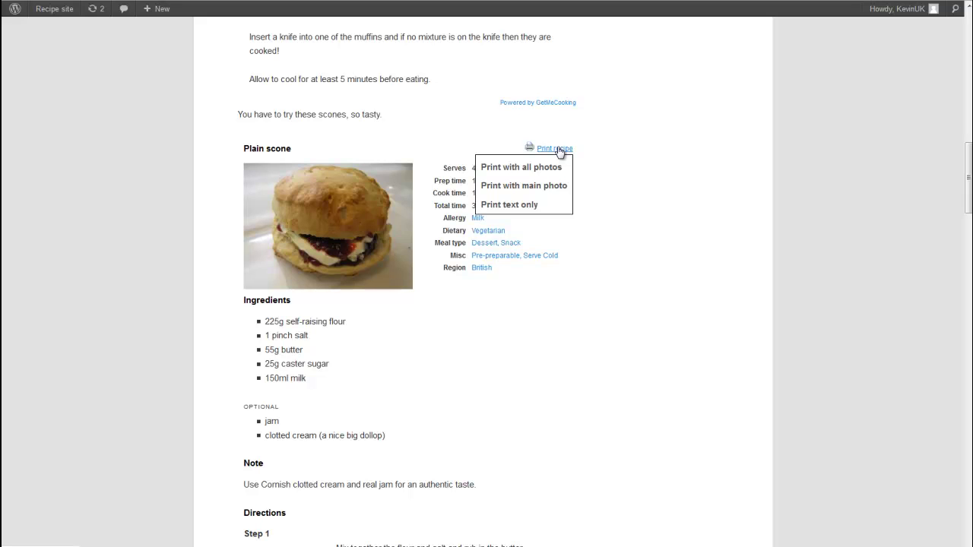
{"action": "left_click", "coordinate": [559, 151]}
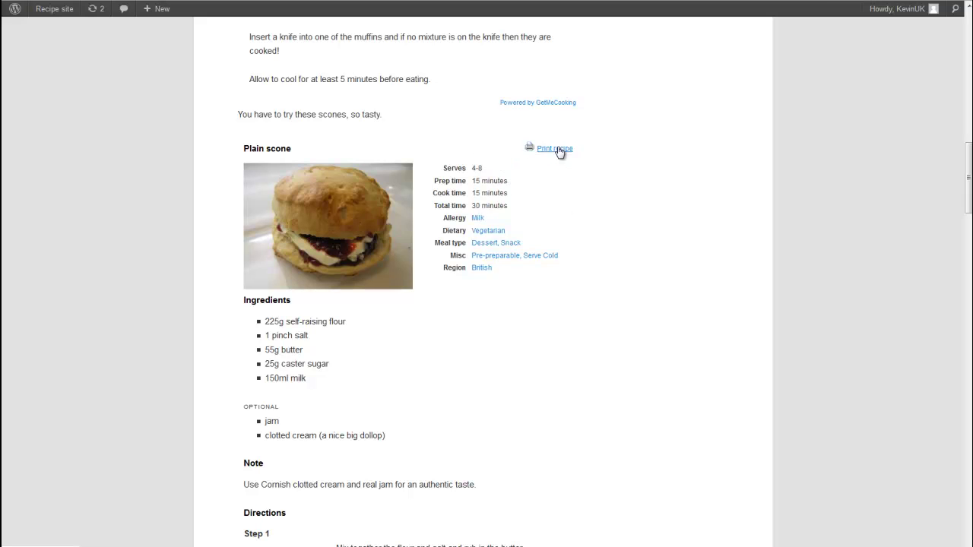
{"action": "left_click", "coordinate": [484, 243]}
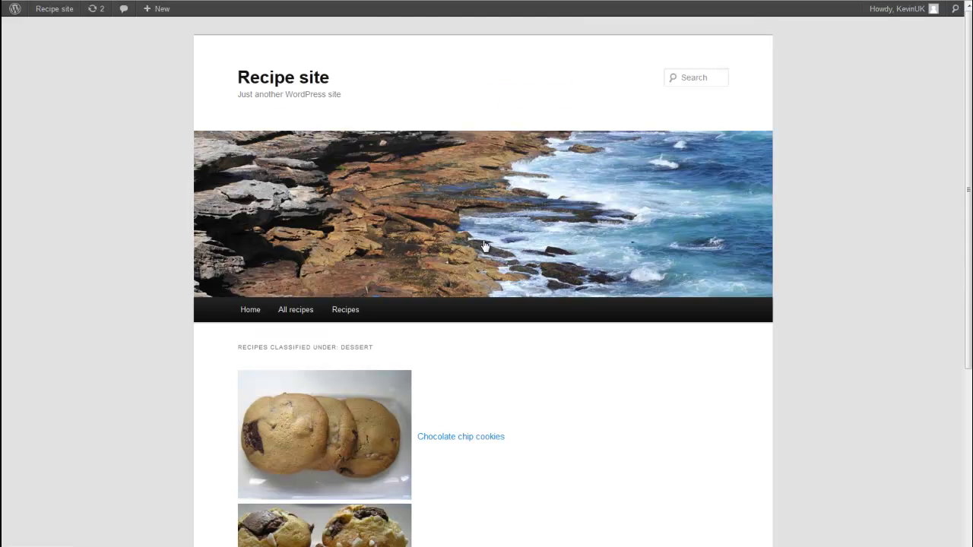
{"action": "scroll", "coordinate": [485, 245], "scroll_direction": "down", "scroll_amount": 4}
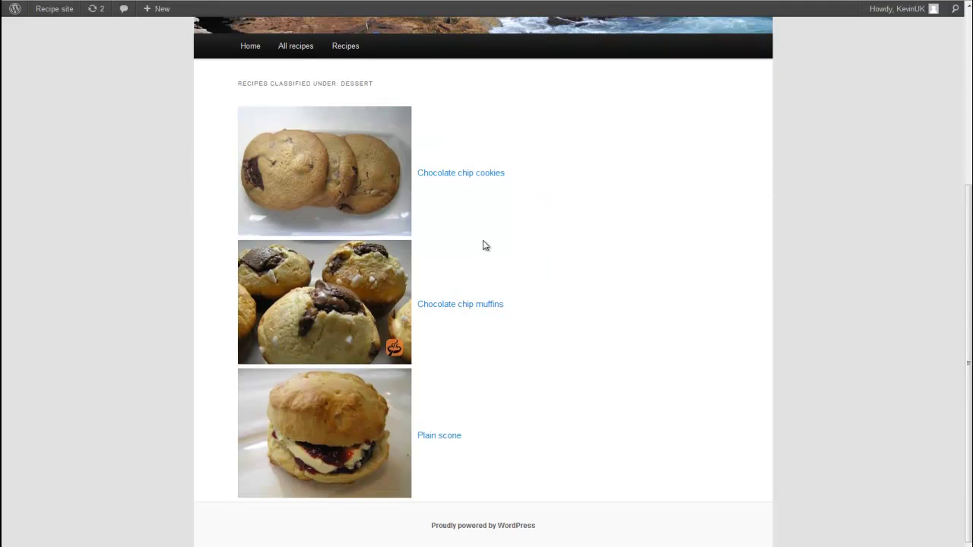
- Open the All recipes page and look over its list of recipe links
{"action": "left_click", "coordinate": [304, 50]}
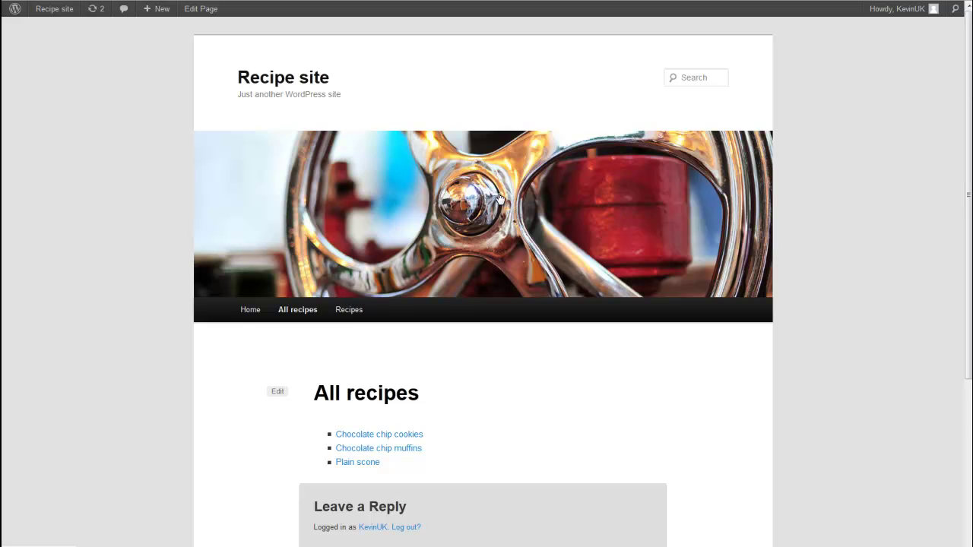
{"action": "scroll", "coordinate": [500, 199], "scroll_direction": "down", "scroll_amount": 1}
{"action": "scroll", "coordinate": [500, 199], "scroll_direction": "down", "scroll_amount": 1}
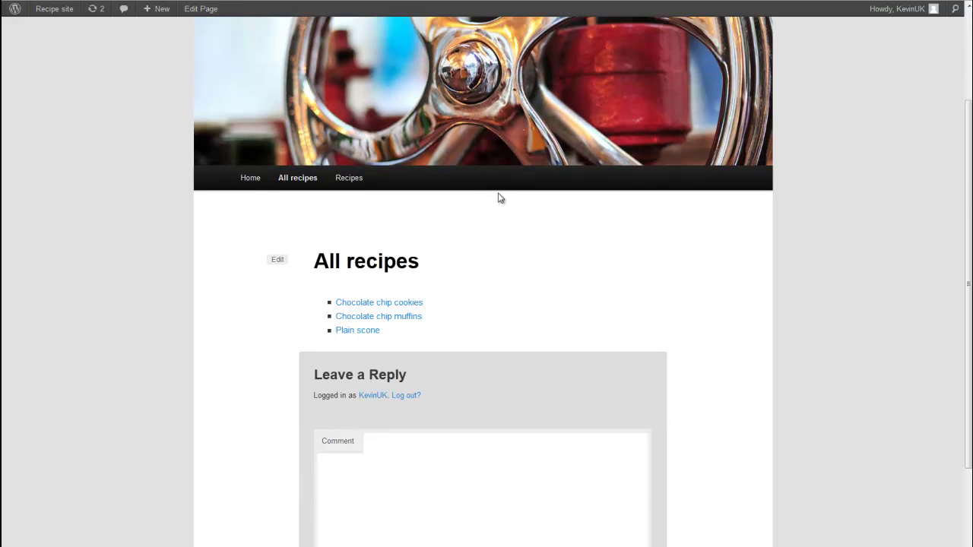
- Open the Recipes index page and review the latest recipes and the category groupings
{"action": "left_click", "coordinate": [357, 186]}
{"action": "scroll", "coordinate": [616, 219], "scroll_direction": "down", "scroll_amount": 1}
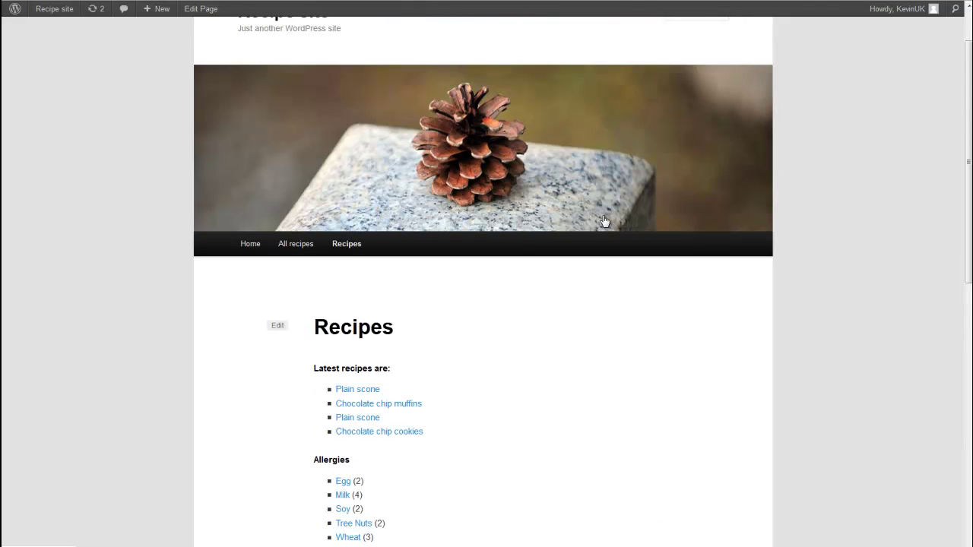
{"action": "scroll", "coordinate": [604, 221], "scroll_direction": "down", "scroll_amount": 3}
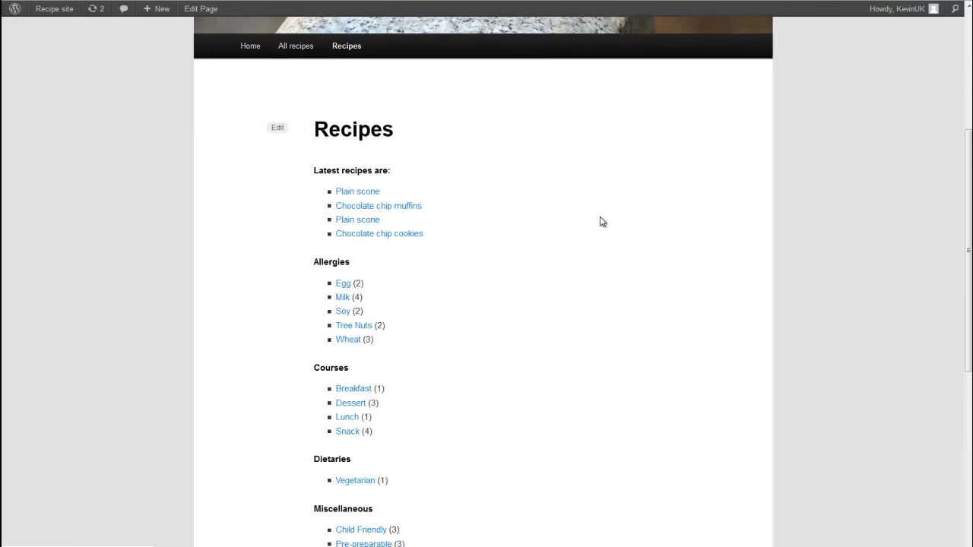
{"action": "scroll", "coordinate": [602, 222], "scroll_direction": "down", "scroll_amount": 1}
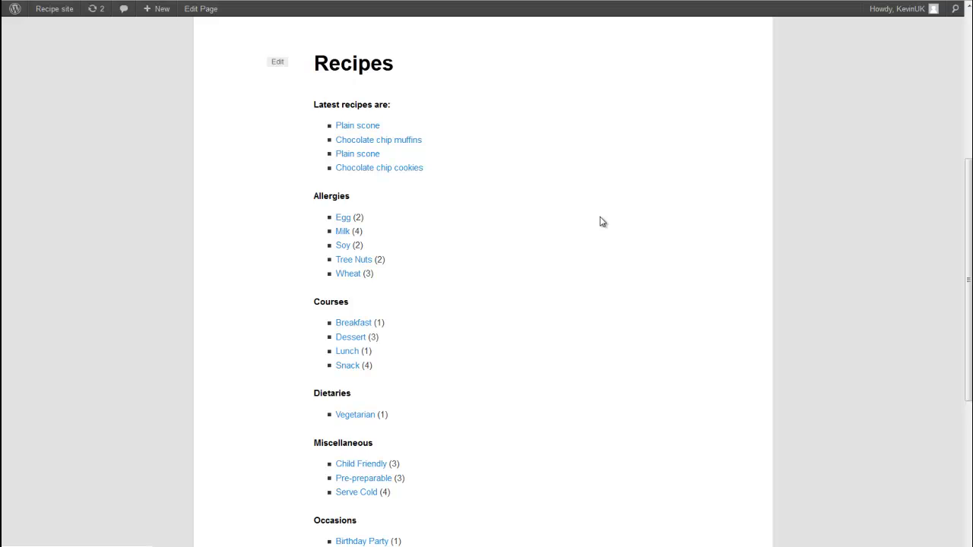
{"action": "scroll", "coordinate": [602, 221], "scroll_direction": "down", "scroll_amount": 1}
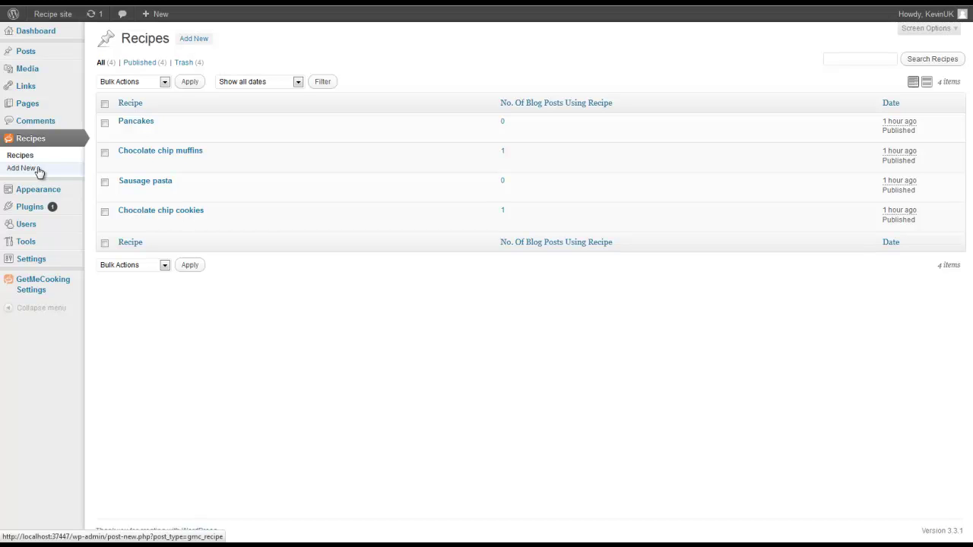
- Start a new recipe titled "Plain scone" and upload plain-scone.jpg as the photograph of the finished recipe
{"action": "left_click", "coordinate": [38, 170]}
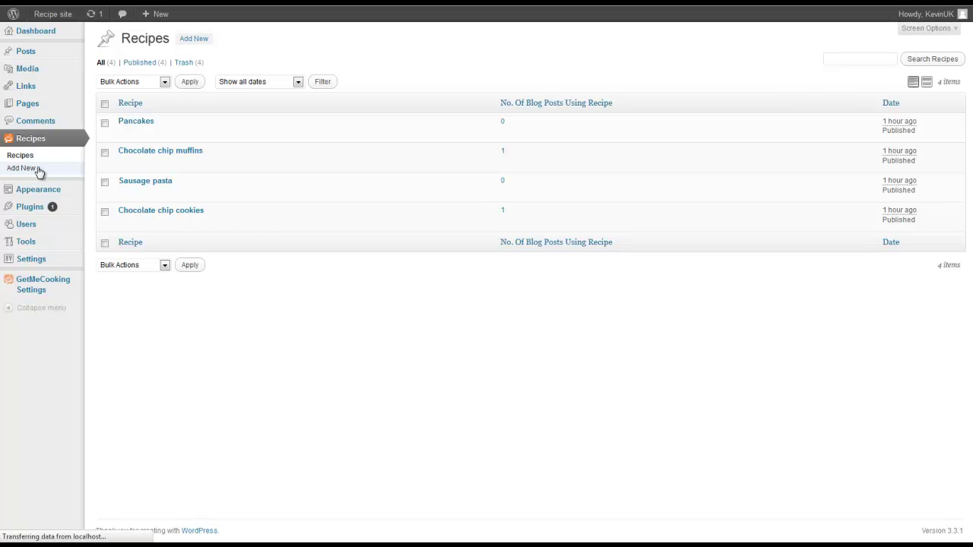
{"action": "type", "text": "Plain scone"}
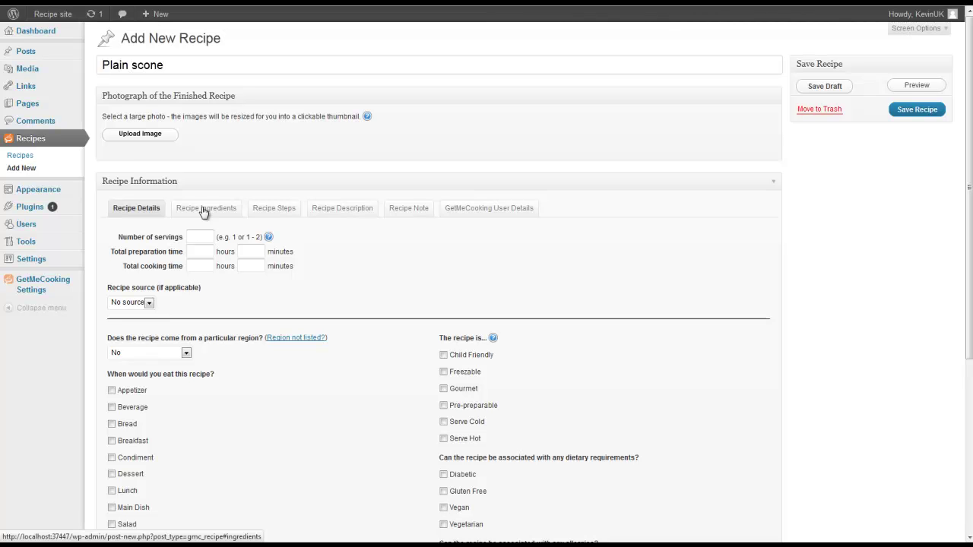
{"action": "left_click", "coordinate": [108, 134]}
{"action": "double_click", "coordinate": [115, 114]}
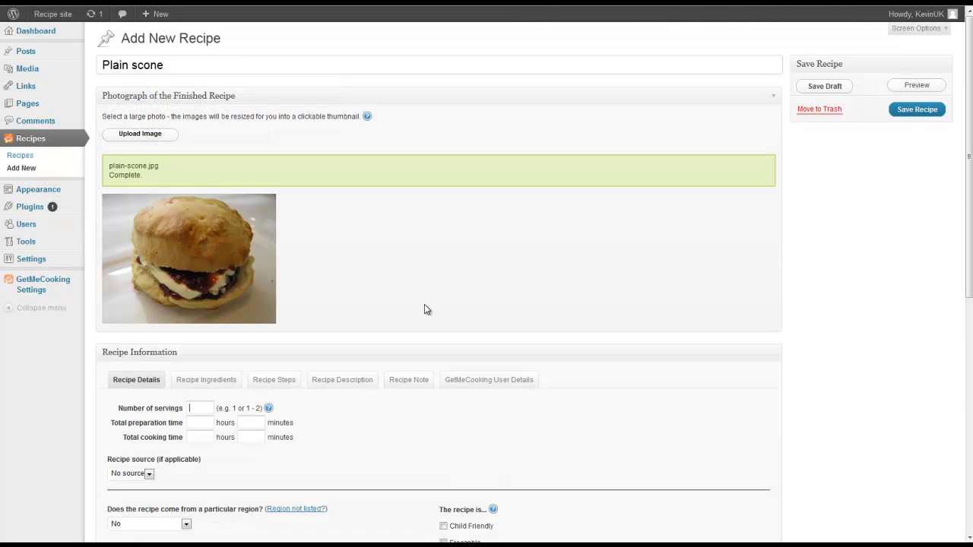
- Set the recipe to 4-8 servings with 15 minutes of preparation time and 15 minutes of cooking time
{"action": "scroll", "coordinate": [424, 308], "scroll_direction": "down", "scroll_amount": 3}
{"action": "scroll", "coordinate": [418, 312], "scroll_direction": "down", "scroll_amount": 2}
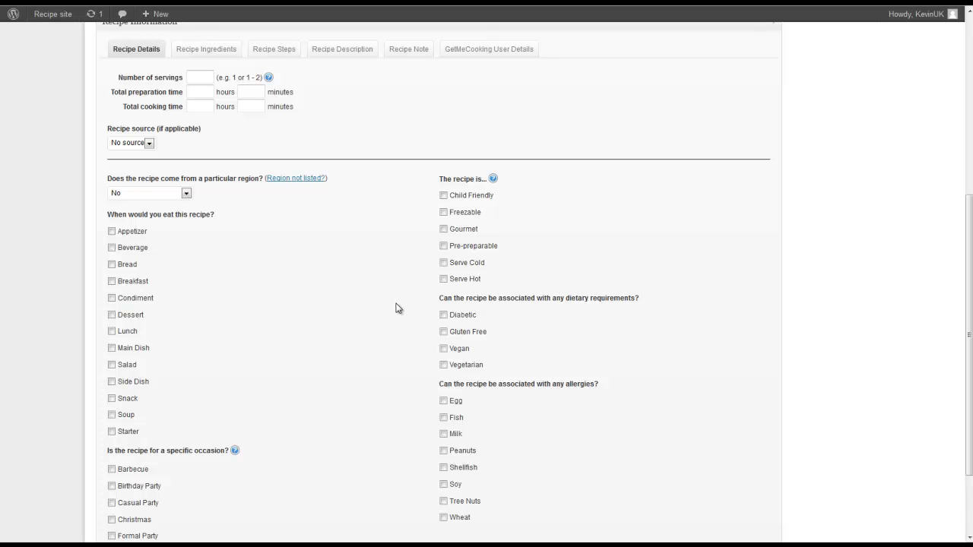
{"action": "type", "text": "4"}
{"action": "key", "text": "Down"}
{"action": "key", "text": "Down"}
{"action": "key", "text": "Tab"}
{"action": "key", "text": "Tab"}
{"action": "type", "text": "15"}
{"action": "key", "text": "Tab"}
{"action": "type", "text": "15"}
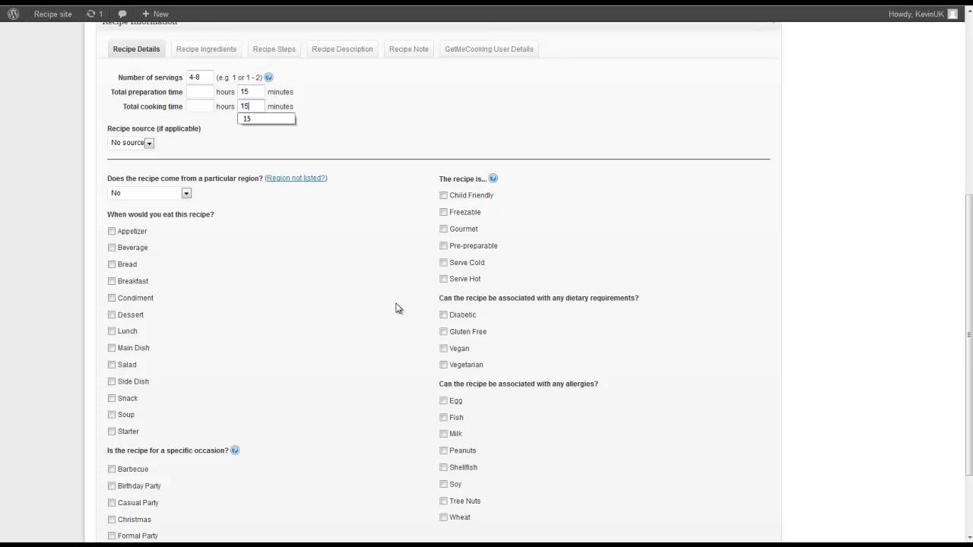
- Set the recipe's region to British and mark it as a Dessert and a Snack
{"action": "left_click", "coordinate": [186, 193]}
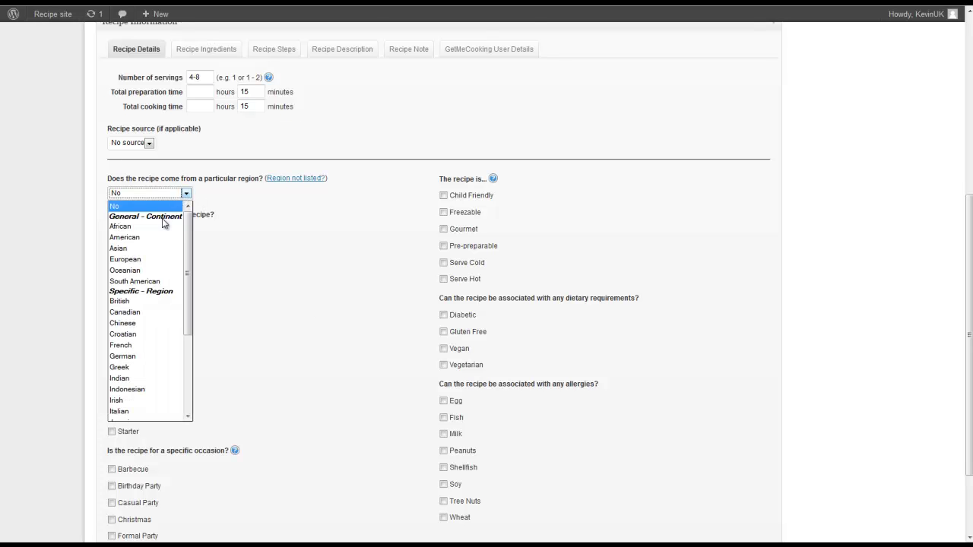
{"action": "left_click", "coordinate": [140, 269]}
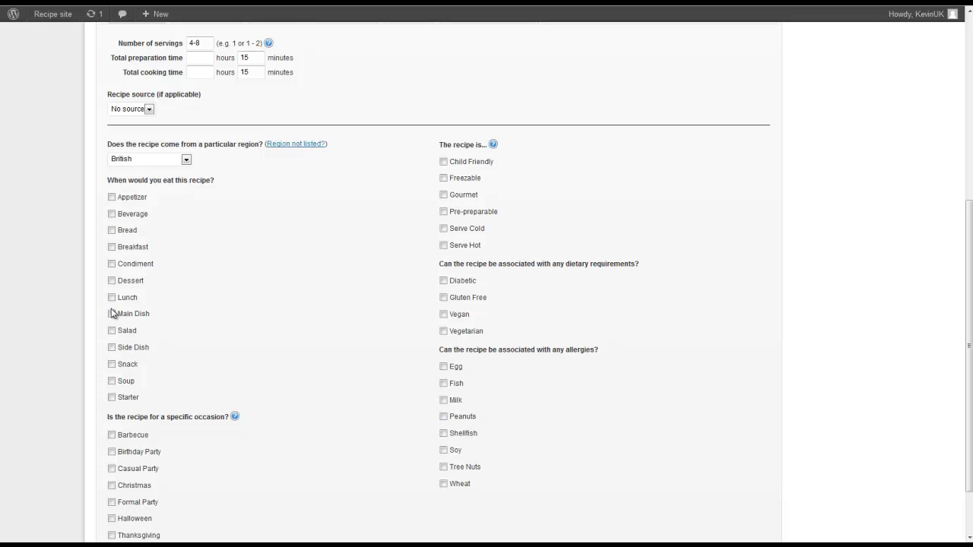
{"action": "left_click", "coordinate": [112, 281]}
{"action": "left_click", "coordinate": [112, 364]}
- Mark the recipe as Pre-preparable, Serve Cold and Vegetarian, and flag the Milk allergy
{"action": "left_click", "coordinate": [443, 212]}
{"action": "left_click", "coordinate": [444, 228]}
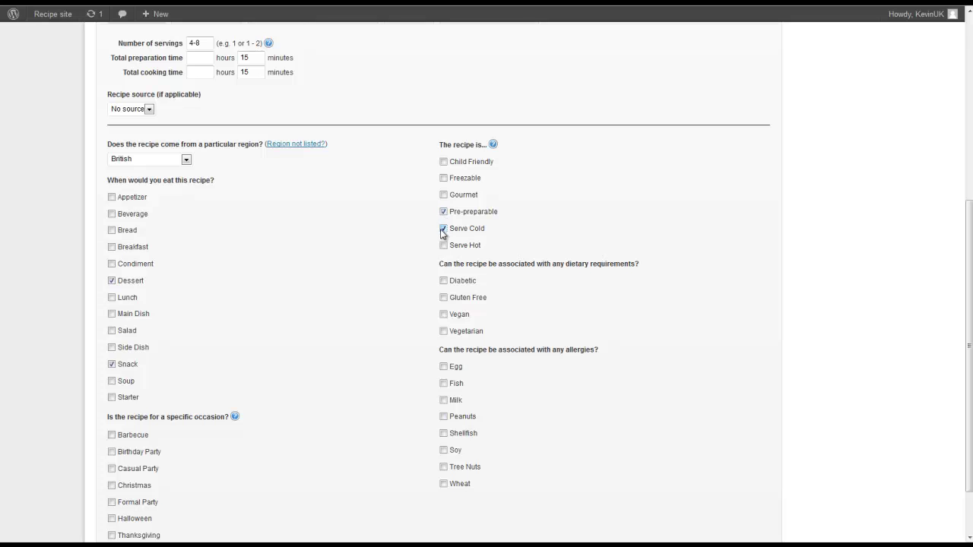
{"action": "left_click", "coordinate": [443, 331]}
{"action": "left_click", "coordinate": [443, 400]}
- Add 225 grams of self-raising flour as the first recipe ingredient
{"action": "scroll", "coordinate": [366, 352], "scroll_direction": "up", "scroll_amount": 1}
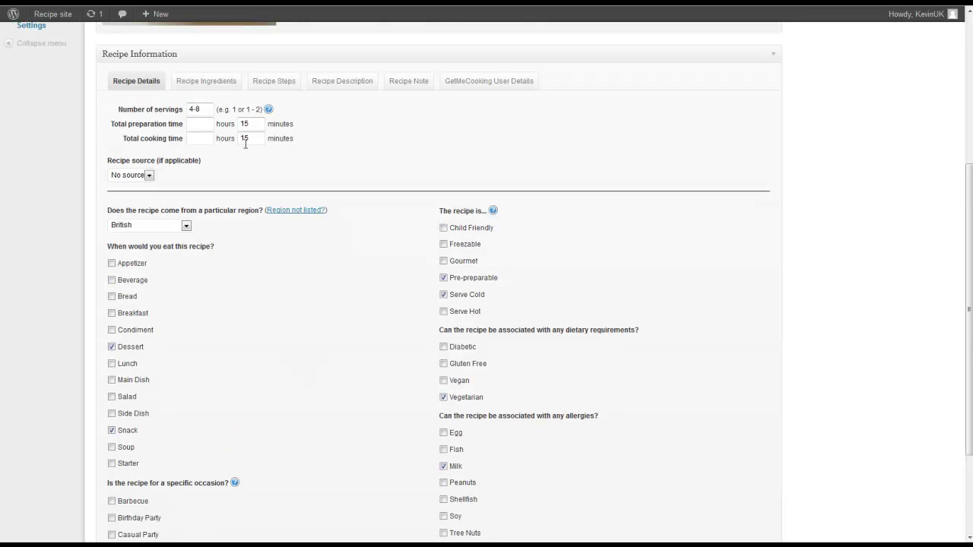
{"action": "left_click", "coordinate": [220, 85]}
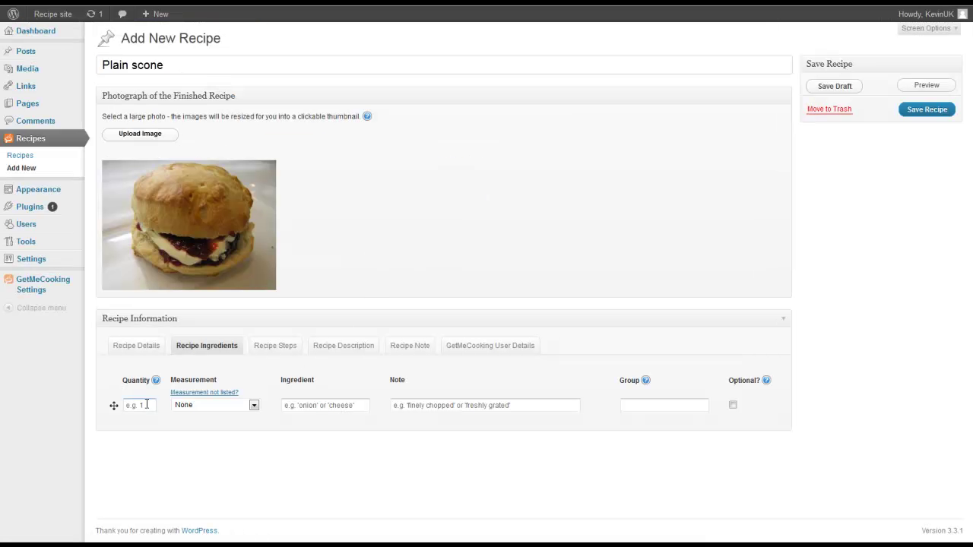
{"action": "type", "text": "225"}
{"action": "key", "text": "Tab"}
{"action": "key", "text": "g"}
{"action": "key", "text": "Tab"}
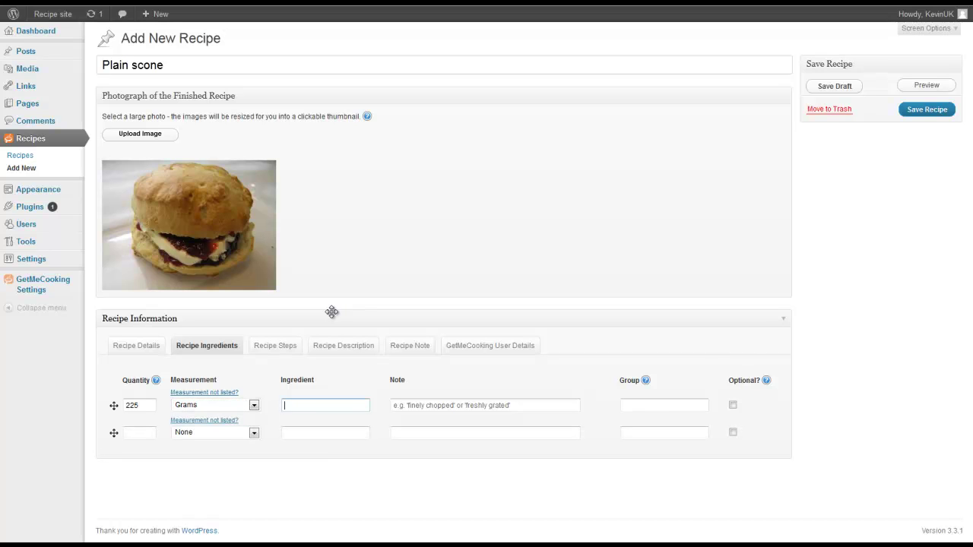
{"action": "type", "text": "se"}
{"action": "key", "text": "Down"}
{"action": "key", "text": "Tab"}
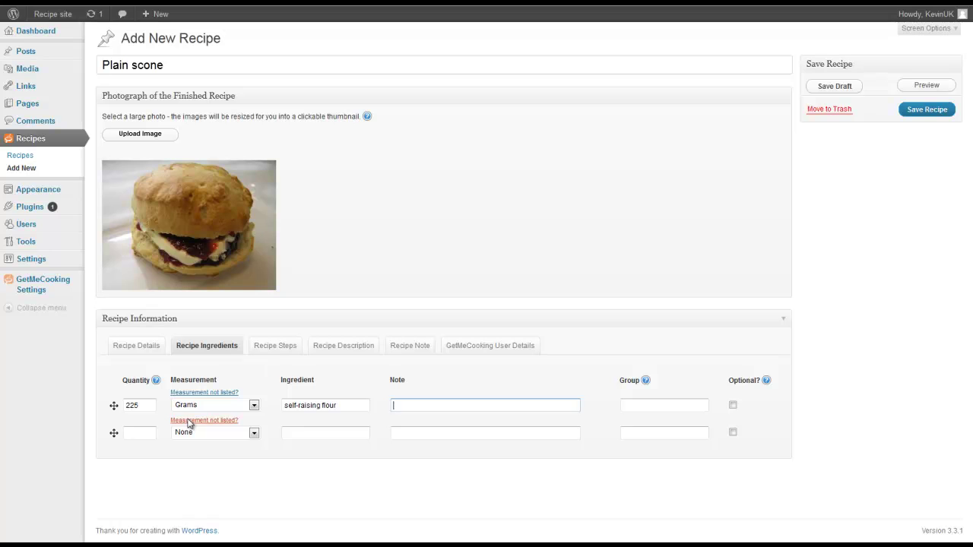
- Add 1 pinch of salt as the second recipe ingredient
{"action": "left_click", "coordinate": [133, 434]}
{"action": "type", "text": "1"}
{"action": "key", "text": "Tab"}
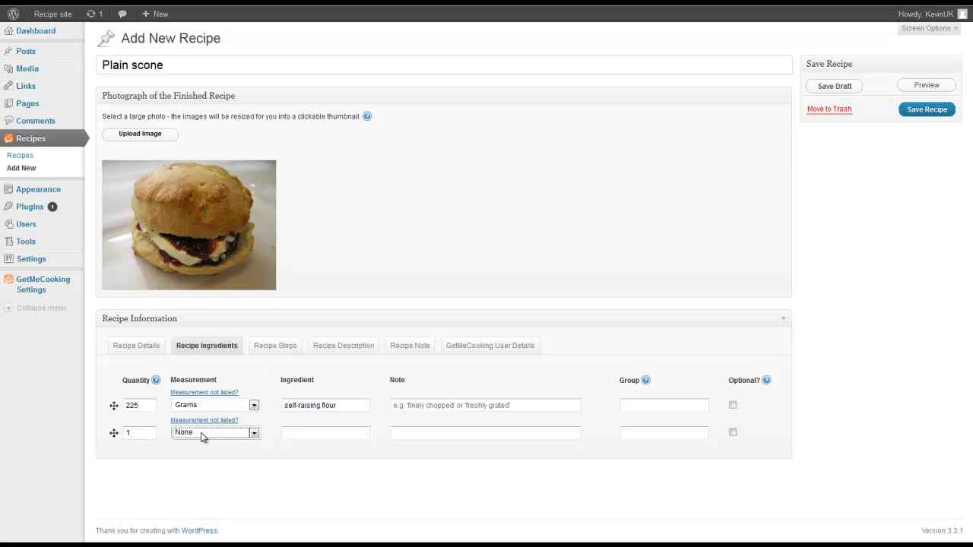
{"action": "left_click", "coordinate": [205, 433]}
{"action": "left_click_drag", "start_coordinate": [256, 278], "coordinate": [258, 327]}
{"action": "scroll", "coordinate": [220, 352], "scroll_direction": "down", "scroll_amount": 4}
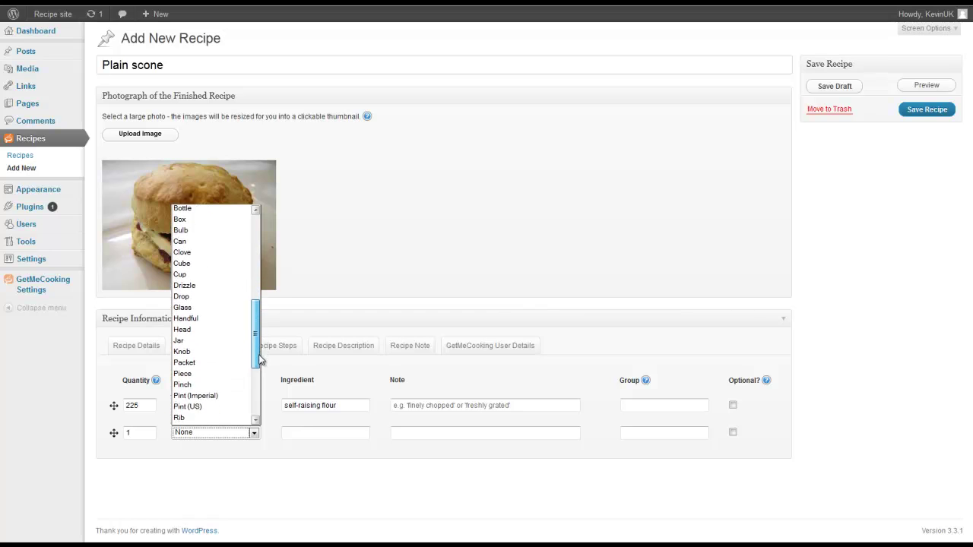
{"action": "left_click", "coordinate": [219, 352]}
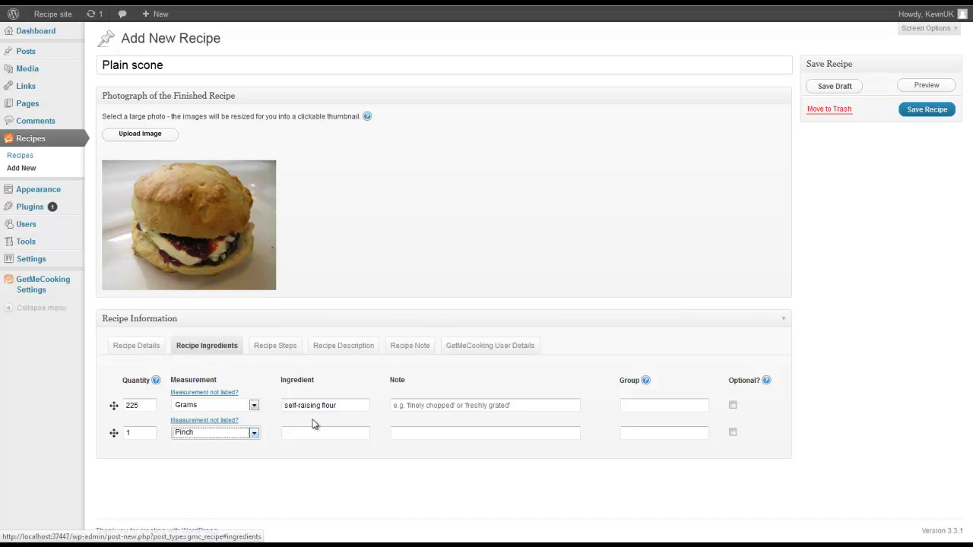
{"action": "left_click", "coordinate": [325, 433]}
{"action": "type", "text": "sa"}
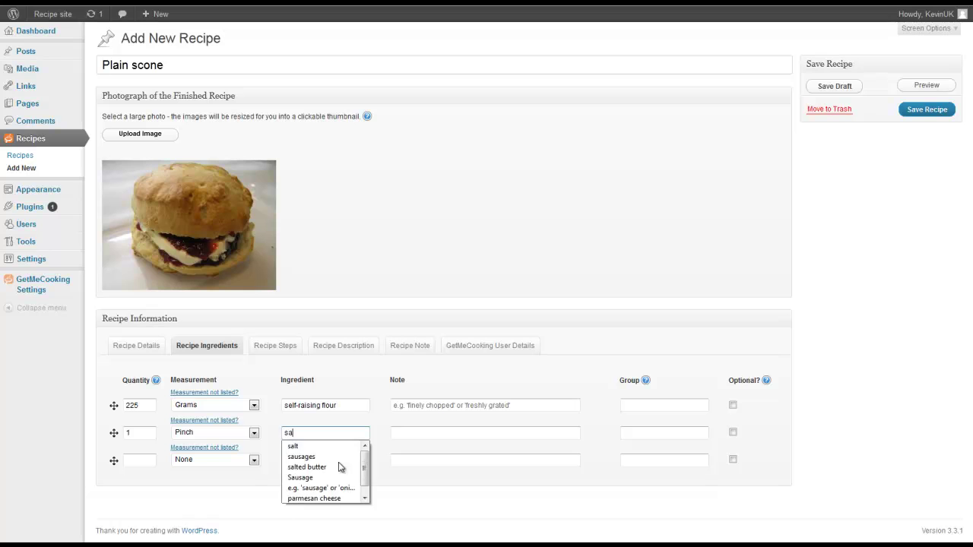
{"action": "type", "text": "lt"}
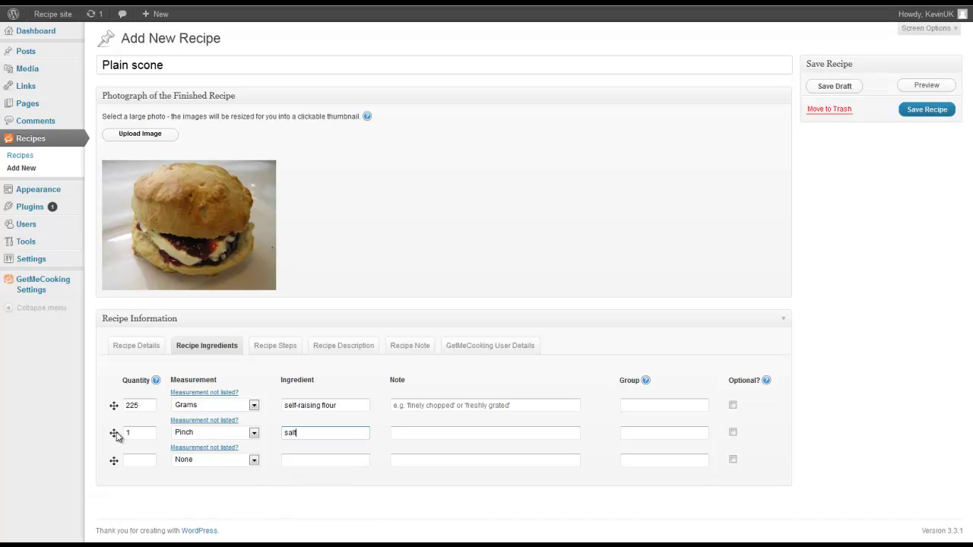
{"action": "mouse_move", "coordinate": [115, 431]}
{"action": "left_mouse_down"}
{"action": "mouse_move", "coordinate": [114, 396]}
{"action": "mouse_move", "coordinate": [114, 434]}
{"action": "left_mouse_up"}
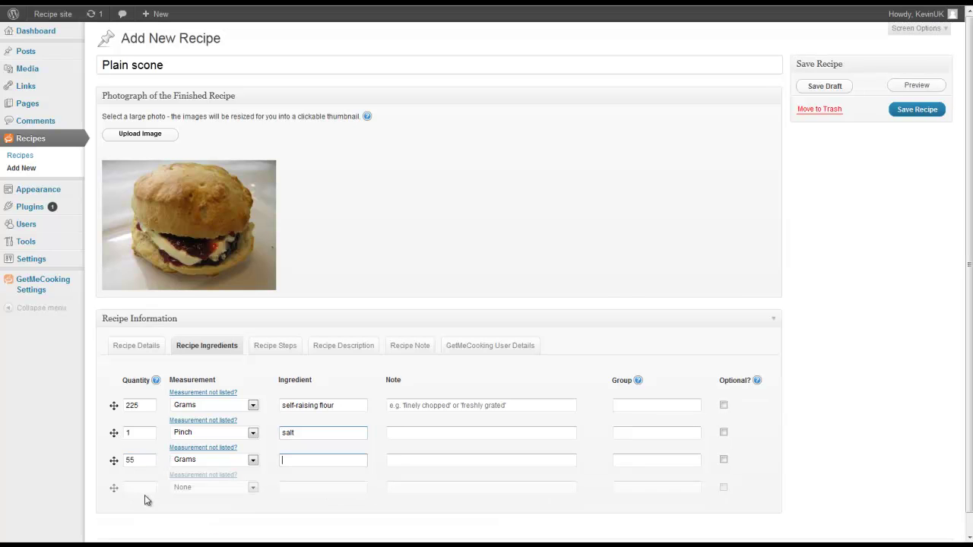
- Name the 55-gram ingredient butter and add 25 grams of caster sugar as the fourth ingredient
{"action": "type", "text": "butter"}
{"action": "left_click", "coordinate": [140, 487]}
{"action": "type", "text": "25"}
{"action": "key", "text": "Tab"}
{"action": "key", "text": "g"}
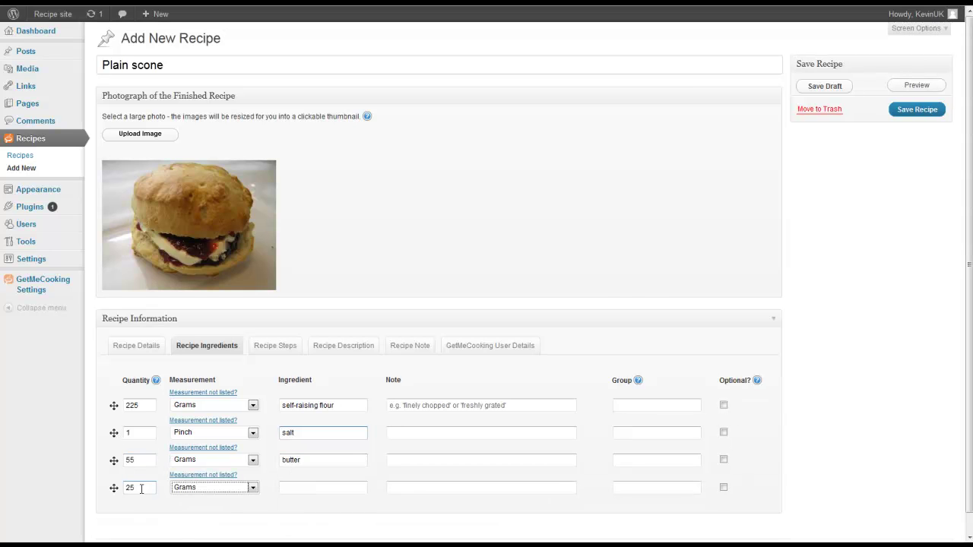
{"action": "key", "text": "Tab"}
{"action": "type", "text": "caster sugar"}
- Add 150 millilitres of milk as the fifth recipe ingredient
{"action": "left_click", "coordinate": [126, 514]}
{"action": "type", "text": "150"}
{"action": "key", "text": "Tab"}
{"action": "key", "text": "m"}
{"action": "key", "text": "Tab"}
{"action": "type", "text": "milk"}
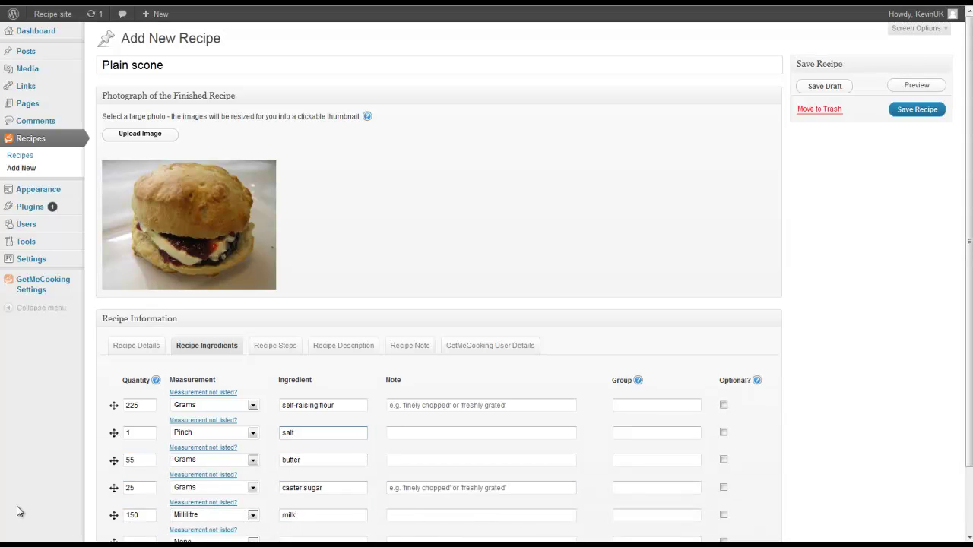
- Add jam and clotted cream as optional ingredients without quantities, noting "a nice big dollop" for the clotted cream
{"action": "scroll", "coordinate": [76, 494], "scroll_direction": "down", "scroll_amount": 2}
{"action": "left_click", "coordinate": [323, 467]}
{"action": "type", "text": "jam"}
{"action": "left_click", "coordinate": [341, 495]}
{"action": "type", "text": "clotted cream"}
{"action": "key", "text": "Tab"}
{"action": "type", "text": "a nice big dollop"}
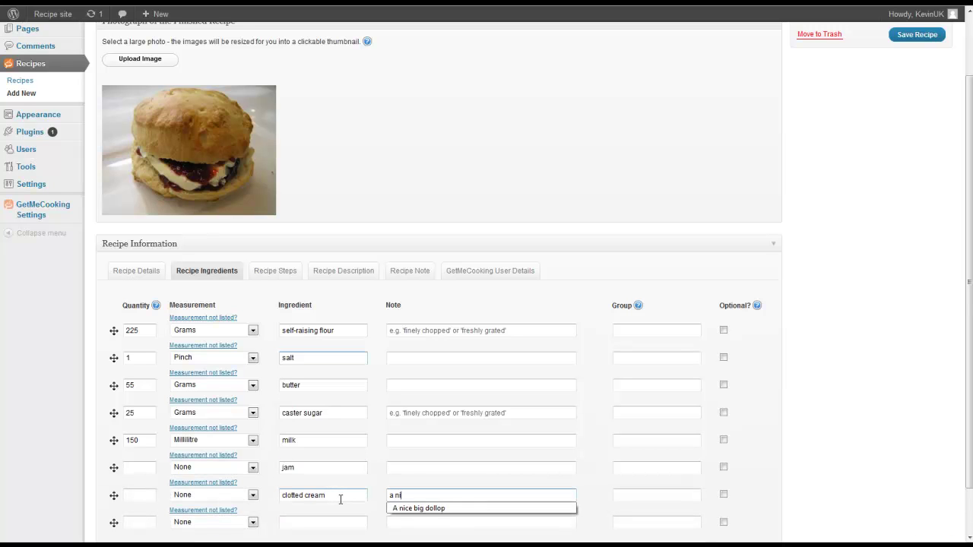
{"action": "left_click_drag", "start_coordinate": [395, 495], "coordinate": [384, 491]}
{"action": "left_click", "coordinate": [724, 495]}
{"action": "left_click", "coordinate": [723, 467]}
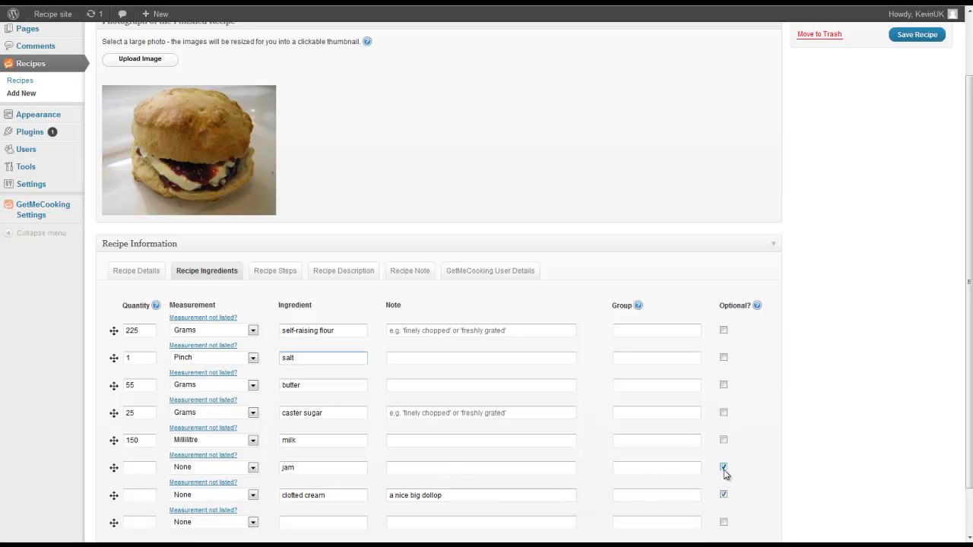
- Add recipe steps: "Mix together the flour and salt and rub in the butter." and "Stir in the sugar and then the milk to get a soft dough."
{"action": "left_click", "coordinate": [274, 275]}
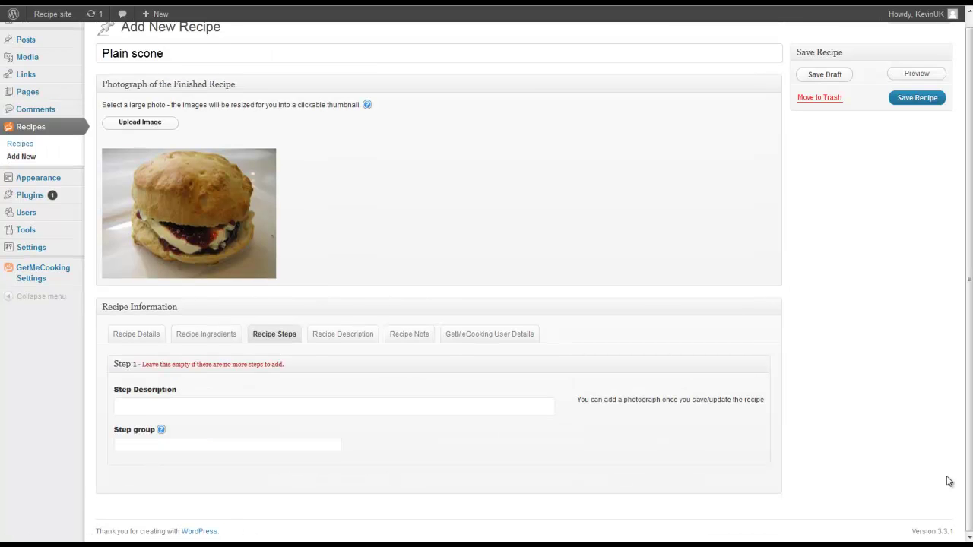
{"action": "left_click", "coordinate": [388, 403]}
{"action": "type", "text": "Mix together the flour and salt and rub in the butter."}
{"action": "scroll", "coordinate": [578, 352], "scroll_direction": "down", "scroll_amount": 3}
{"action": "left_click", "coordinate": [463, 404]}
{"action": "type", "text": "Stir in the sugar and then the milk to get a soft dough."}
- Add step 3: "On a floured surface knead the dough lightly. Pat the dough to around a 2cm thickness and then use a cookie cutter."
{"action": "left_click", "coordinate": [420, 521]}
{"action": "type", "text": "On a floured surface knead the dough lightly. Pat the dough to around a 2cm thickness and then use a cookie cutter."}
{"action": "scroll", "coordinate": [608, 418], "scroll_direction": "down", "scroll_amount": 6}
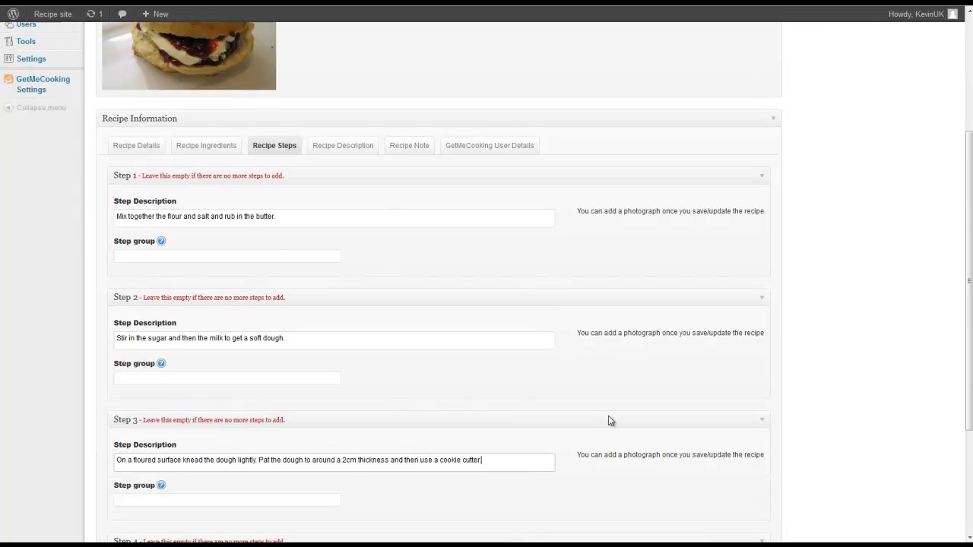
- Describe step 4: place scones on a greased sheet or parchment, brush with milk, and cook at 220ºC / 430ºF / gas mark 7 for 12-15 minutes
{"action": "left_click", "coordinate": [460, 410]}
{"action": "scroll", "coordinate": [749, 400], "scroll_direction": "down", "scroll_amount": 2}
{"action": "type", "text": "Place the scones onto a greased baking sheet or onto parchment paper. Brush milk onto the scones so that they will brown in the oven. Cook in a pre-heated oven at 220°C / 430°F / gas mark 7 for 12-15 minutes until golden brown and well risen."}
{"action": "scroll", "coordinate": [397, 460], "scroll_direction": "down", "scroll_amount": 2}
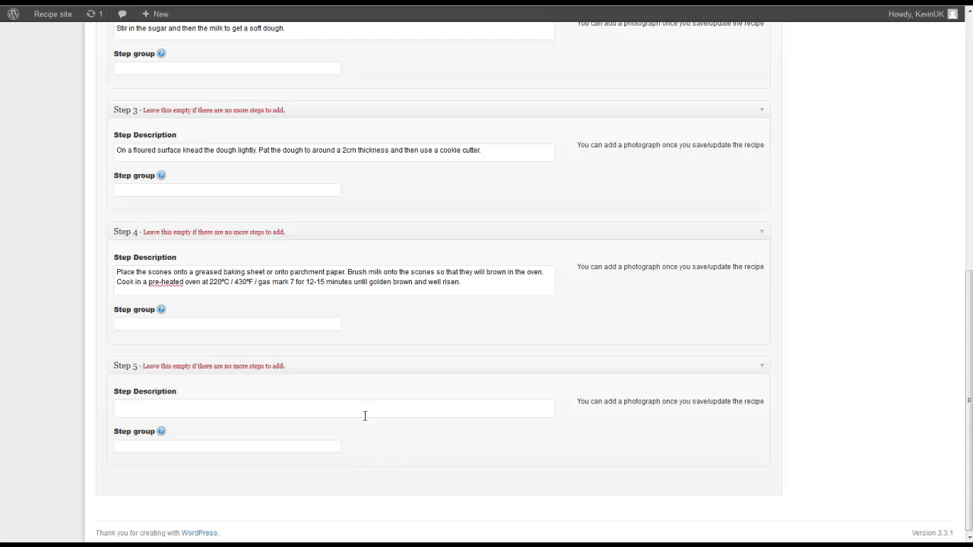
- Add step 5 about cooling on a wire rack and storing up to a week in an air tight container, and save the recipe
{"action": "left_click", "coordinate": [369, 413]}
{"action": "key", "text": "ctrl+v"}
{"action": "scroll", "coordinate": [846, 339], "scroll_direction": "up", "scroll_amount": 10}
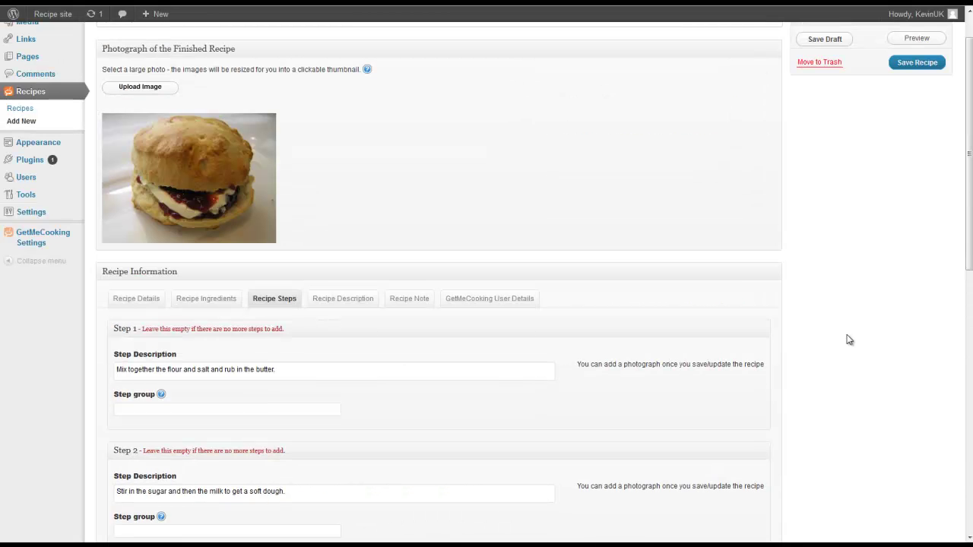
{"action": "scroll", "coordinate": [849, 339], "scroll_direction": "up", "scroll_amount": 1}
{"action": "left_click", "coordinate": [915, 110]}
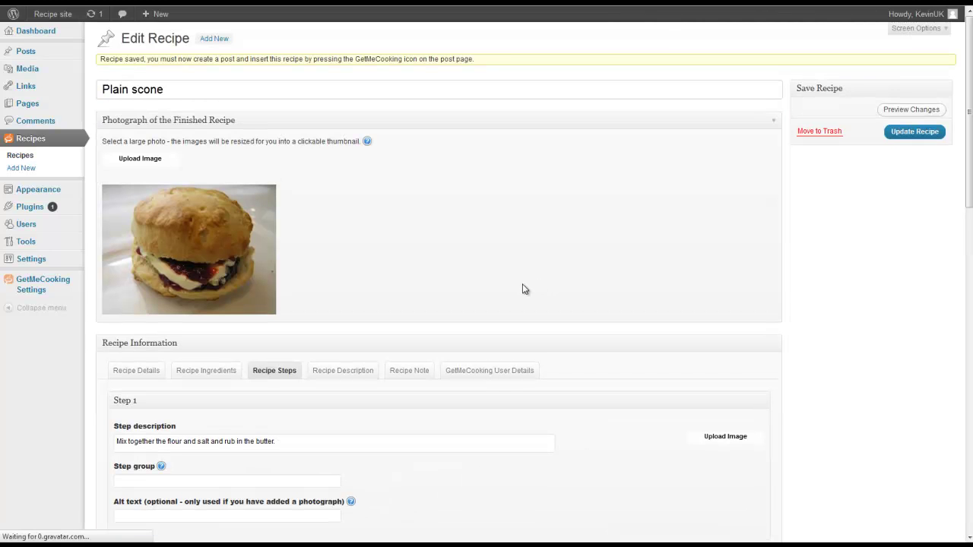
- Upload plain-scone-2.jpg as the photo for step 2 and plain-scone-3.jpg for step 3
{"action": "scroll", "coordinate": [523, 288], "scroll_direction": "down", "scroll_amount": 3}
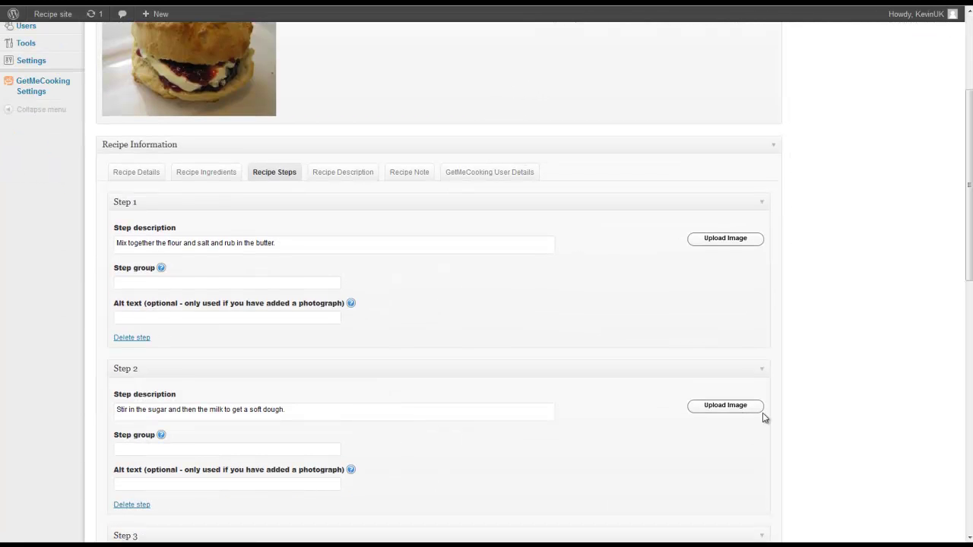
{"action": "left_click", "coordinate": [722, 408]}
{"action": "double_click", "coordinate": [202, 137]}
{"action": "scroll", "coordinate": [645, 337], "scroll_direction": "down", "scroll_amount": 3}
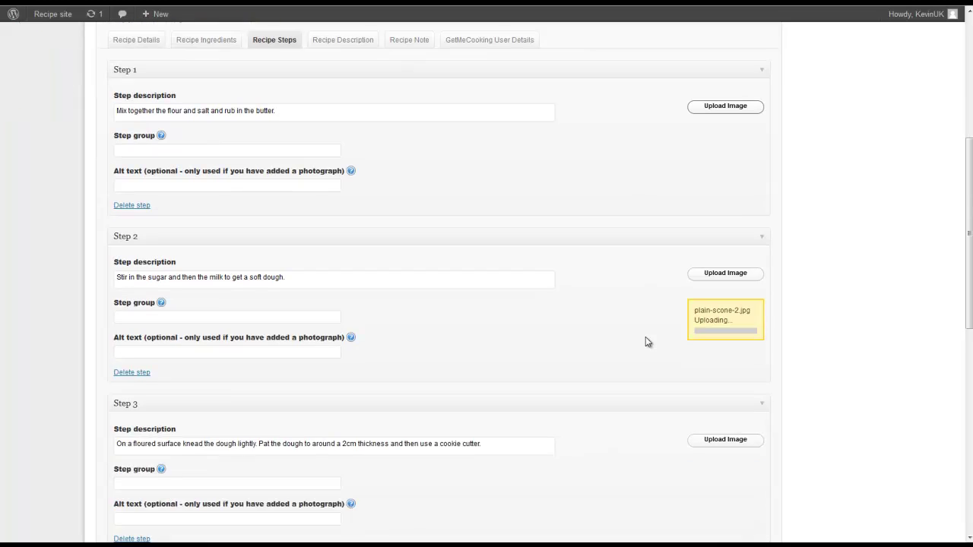
{"action": "left_click", "coordinate": [725, 374]}
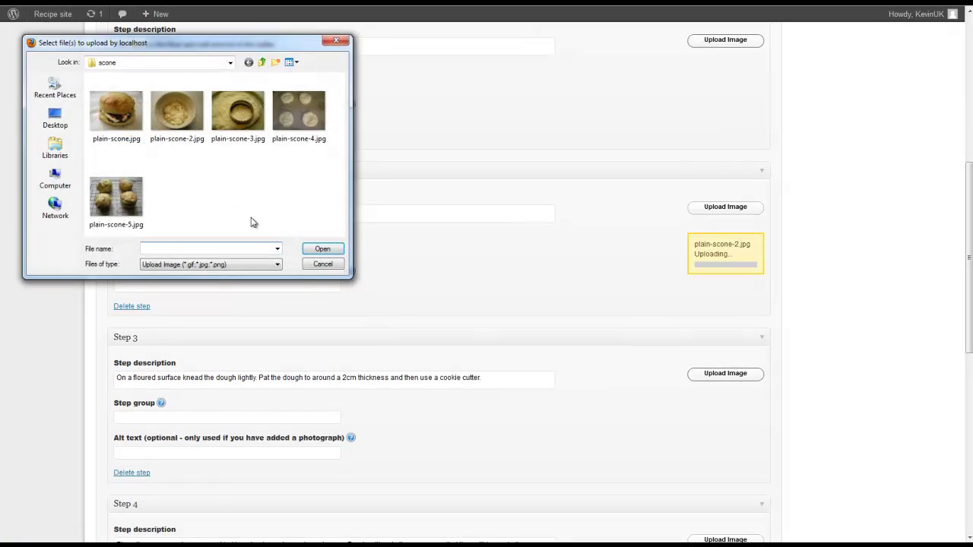
{"action": "double_click", "coordinate": [235, 126]}
- Upload plain-scone-4.jpg as the photo for step 4 and plain-scone-5.jpg for step 5
{"action": "scroll", "coordinate": [566, 322], "scroll_direction": "down", "scroll_amount": 1}
{"action": "scroll", "coordinate": [566, 322], "scroll_direction": "down", "scroll_amount": 2}
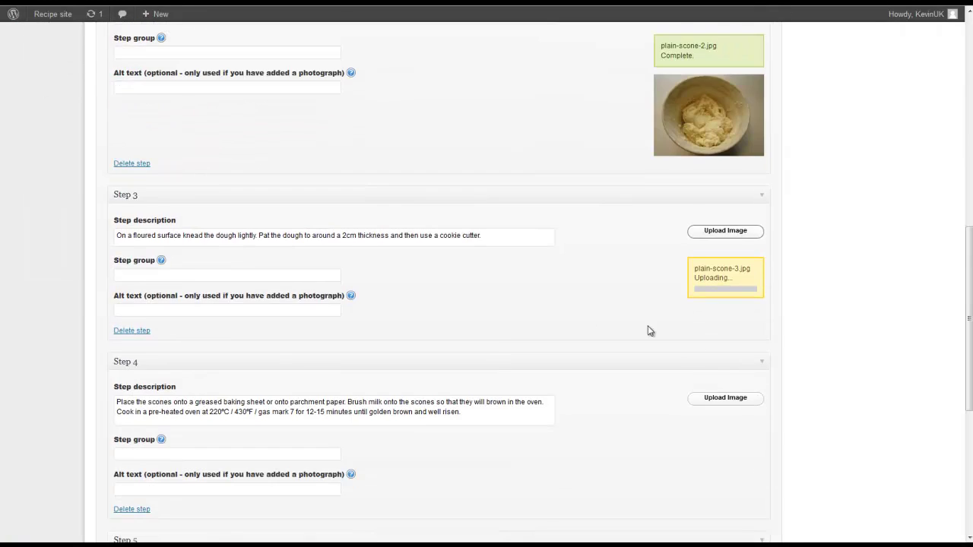
{"action": "left_click", "coordinate": [725, 397]}
{"action": "double_click", "coordinate": [299, 114]}
{"action": "scroll", "coordinate": [561, 300], "scroll_direction": "down", "scroll_amount": 3}
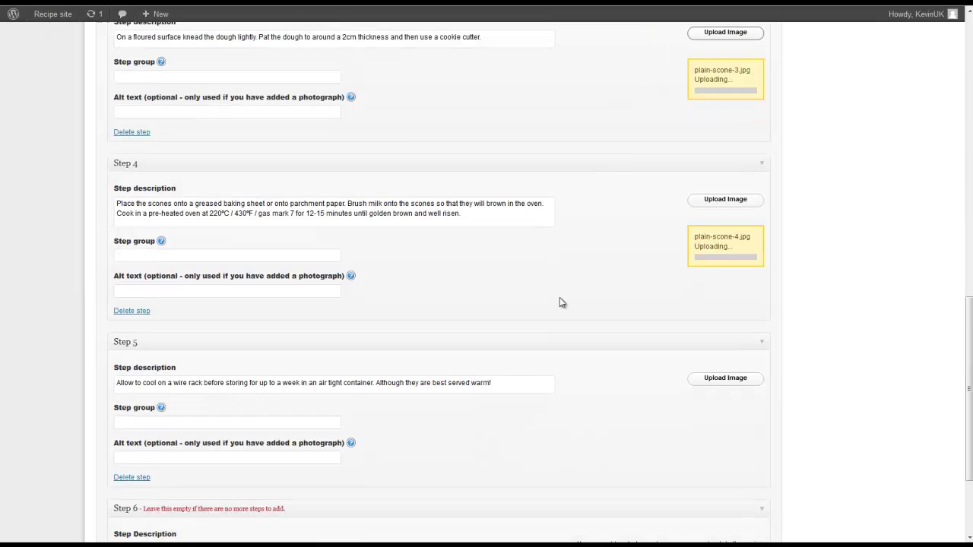
{"action": "left_click", "coordinate": [725, 434]}
{"action": "double_click", "coordinate": [116, 196]}
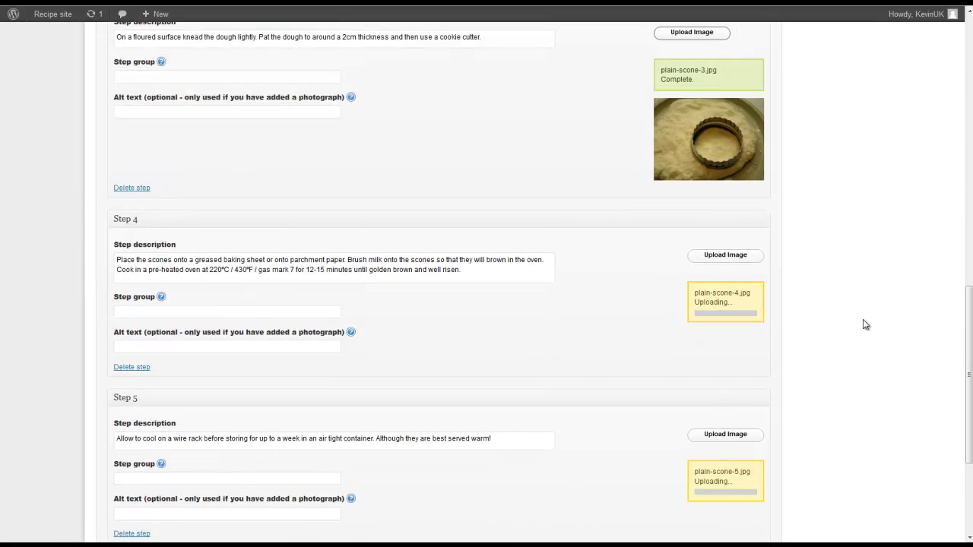
{"action": "scroll", "coordinate": [861, 327], "scroll_direction": "down", "scroll_amount": 1}
{"action": "scroll", "coordinate": [861, 328], "scroll_direction": "down", "scroll_amount": 1}
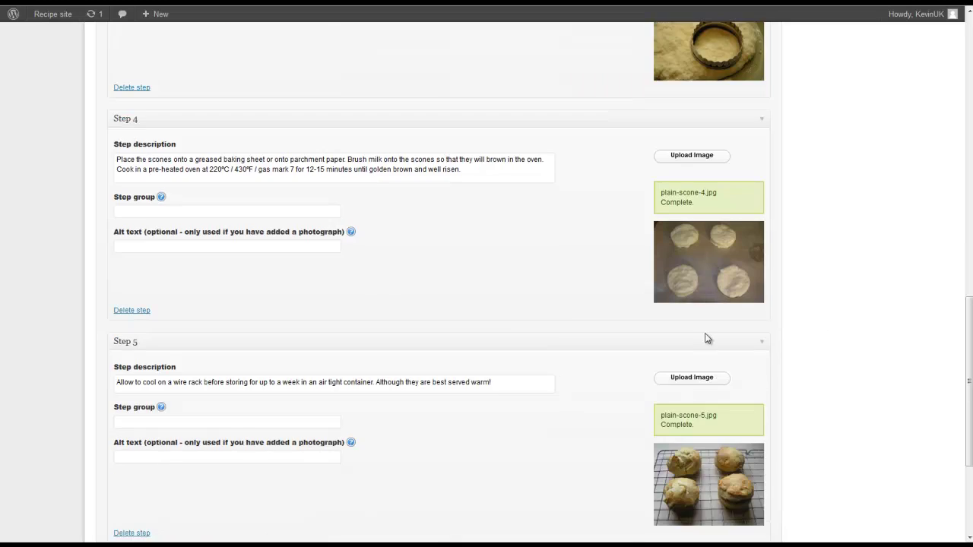
- Enter the recipe description "A classic scone with authentic Cornish clotted cream"
{"action": "scroll", "coordinate": [463, 335], "scroll_direction": "up", "scroll_amount": 8}
{"action": "left_click", "coordinate": [332, 44]}
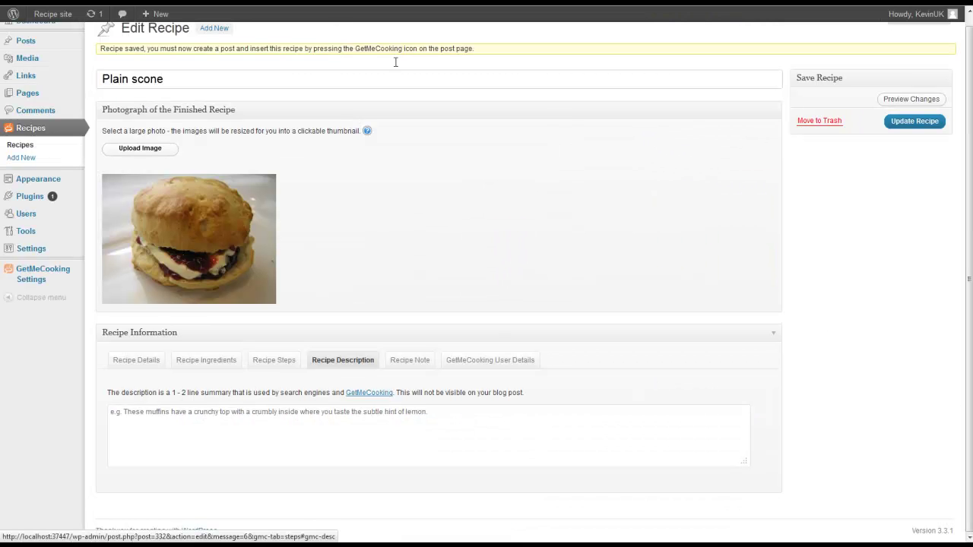
{"action": "left_click", "coordinate": [363, 433]}
{"action": "type", "text": "A classic scone with authentic Cornish clotted cream"}
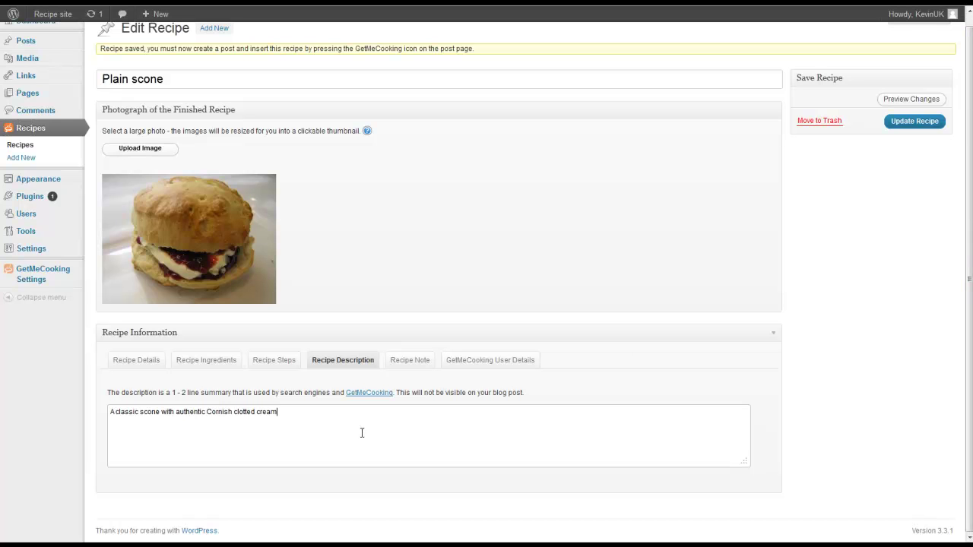
- Look over the recipe note editor and the GetMeCooking user details for this recipe
{"action": "left_click", "coordinate": [407, 369]}
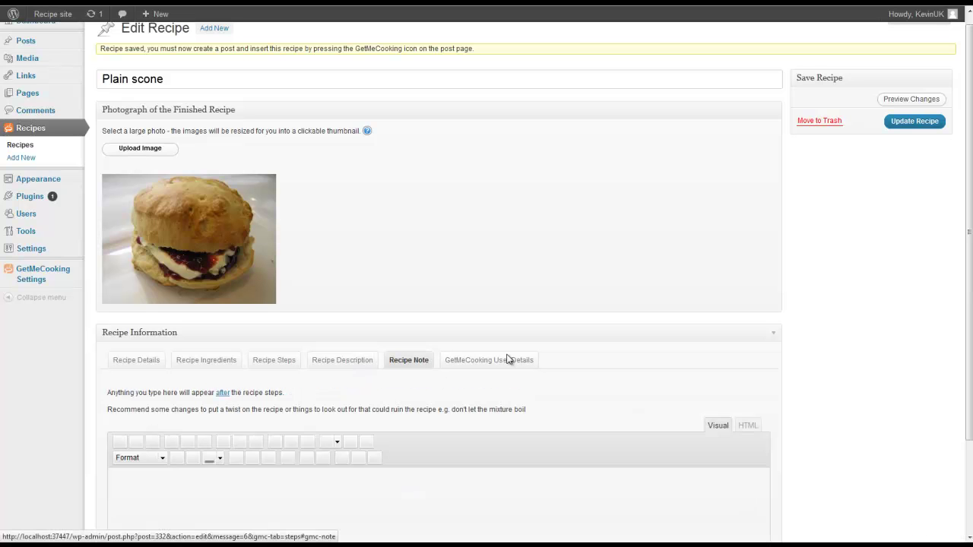
{"action": "scroll", "coordinate": [844, 328], "scroll_direction": "down", "scroll_amount": 3}
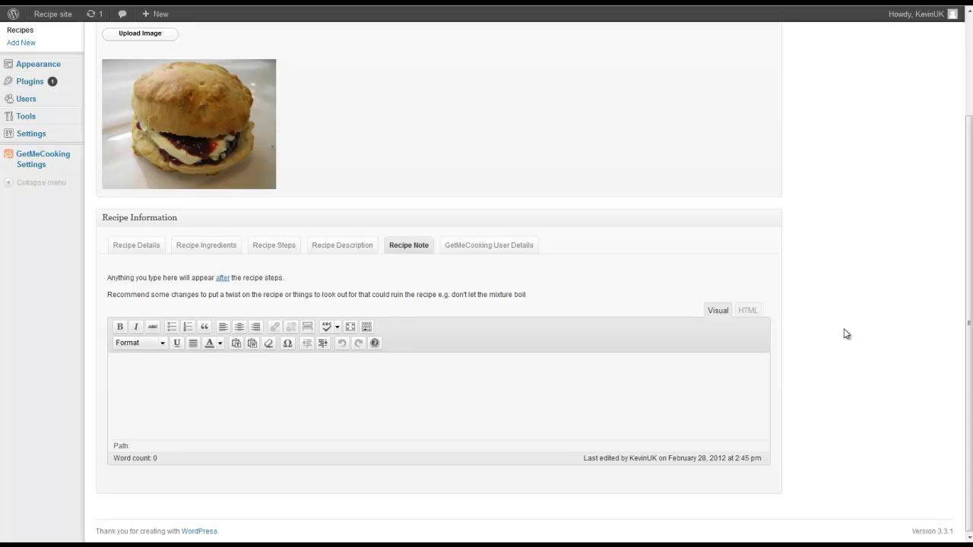
{"action": "left_click", "coordinate": [501, 246]}
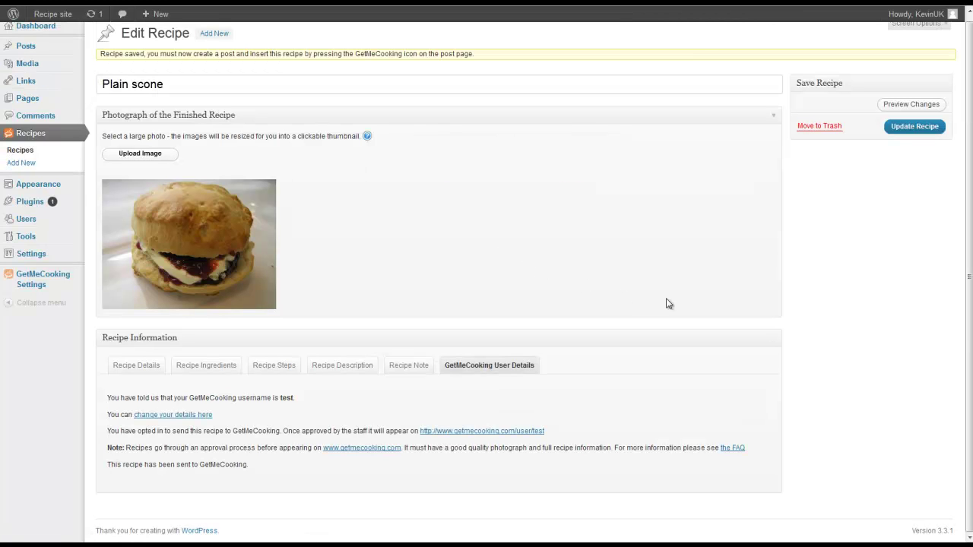
- Create a new post titled "Quick snacks" with the opening text "These muffins are popular on the site!"
{"action": "mouse_move", "coordinate": [39, 47]}
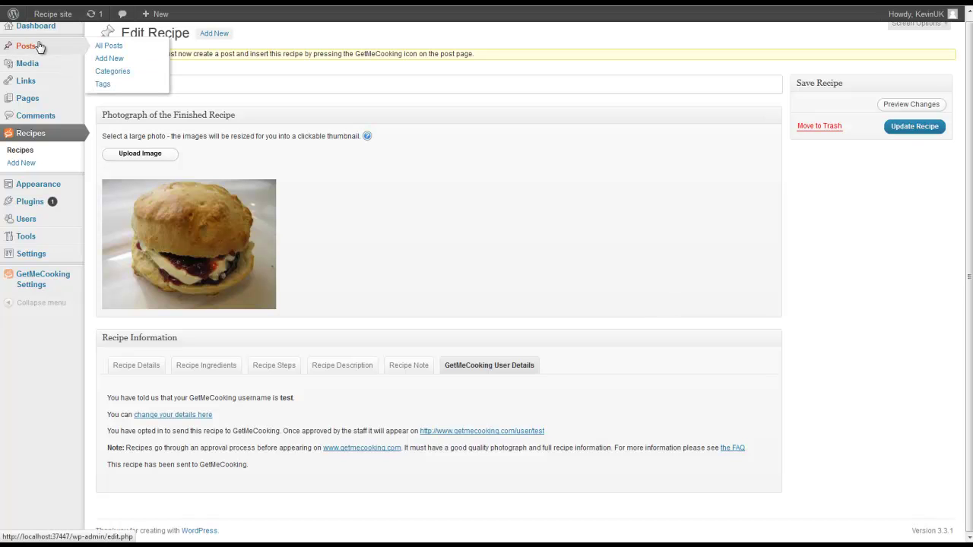
{"action": "left_click", "coordinate": [108, 59]}
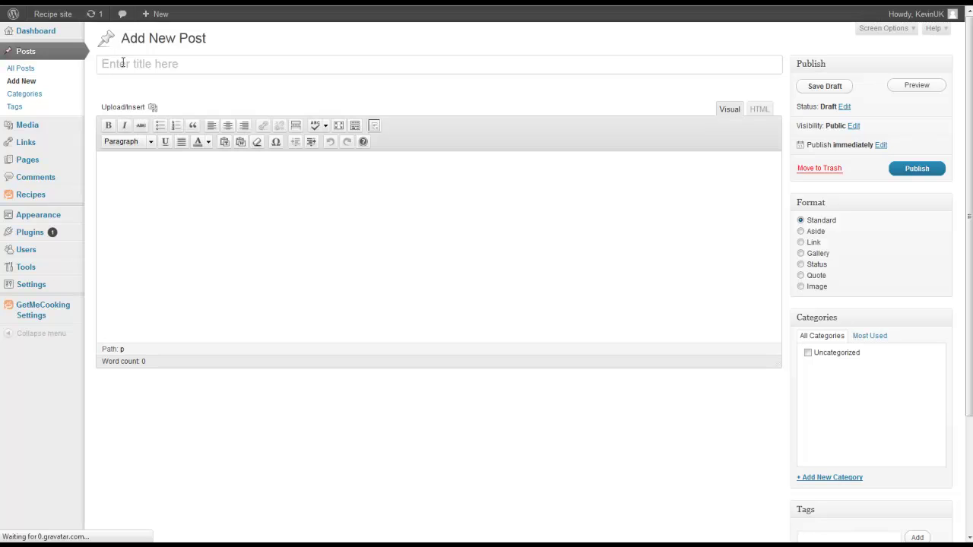
{"action": "type", "text": "Quick snacks"}
{"action": "left_click", "coordinate": [558, 197]}
{"action": "type", "text": "These muffins are popular on the site!"}
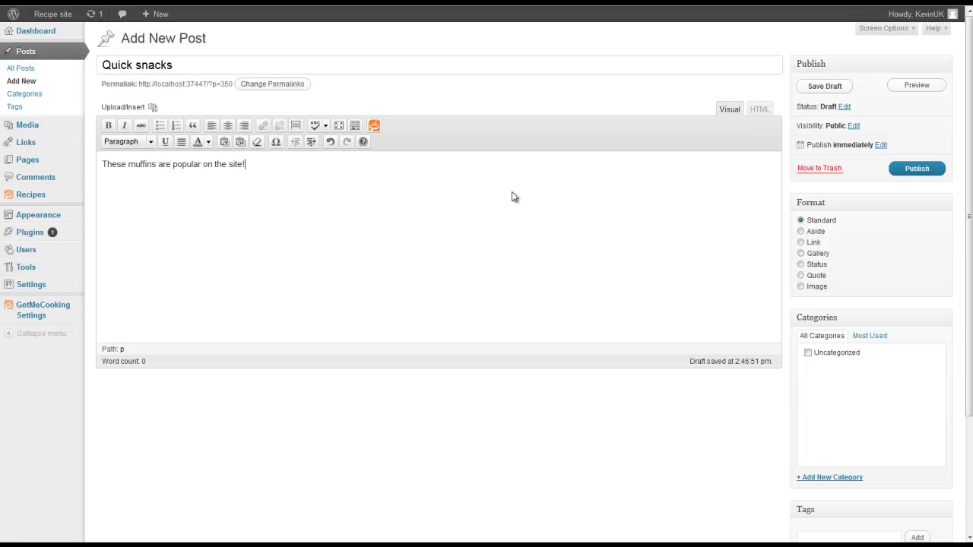
- Insert the muffin recipe below the opening text and add "You have to try these scones, so tasty." beneath it
{"action": "key", "text": "Return"}
{"action": "left_click", "coordinate": [374, 125]}
{"action": "left_click", "coordinate": [413, 275]}
{"action": "left_click", "coordinate": [412, 297]}
{"action": "left_click", "coordinate": [386, 299]}
{"action": "type", "text": "You have to try these scones, so tasty."}
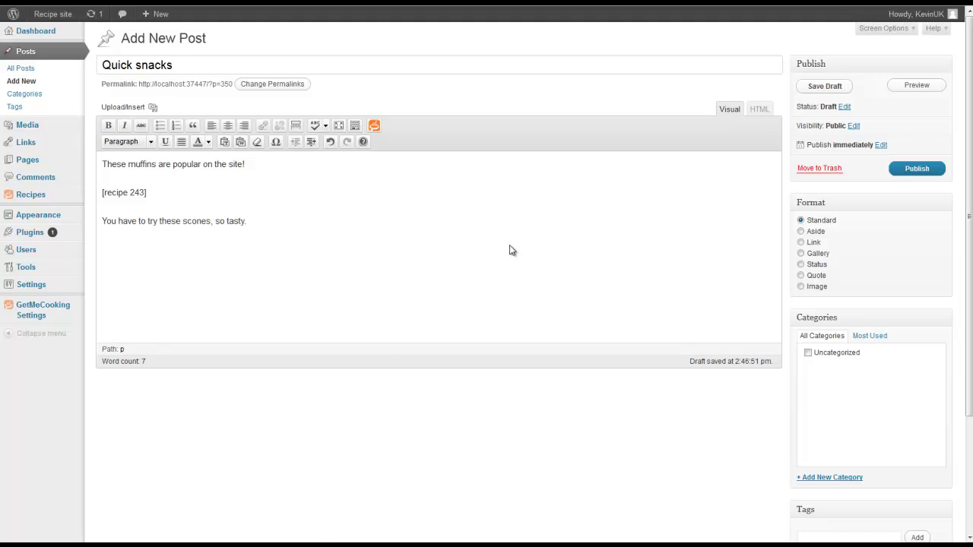
- Insert the Plain scone recipe at the end of the post and publish the post
{"action": "left_click", "coordinate": [374, 126]}
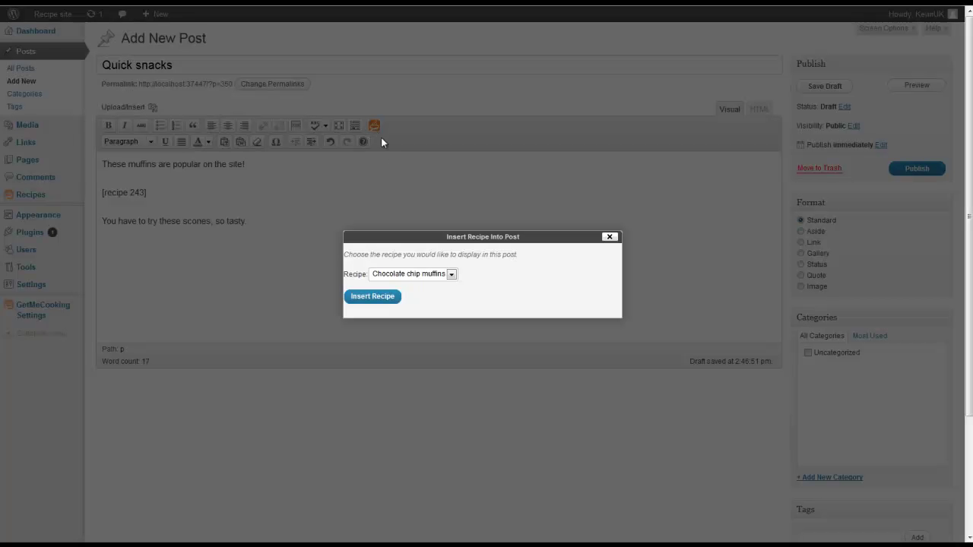
{"action": "left_click", "coordinate": [422, 279]}
{"action": "left_click", "coordinate": [409, 320]}
{"action": "left_click", "coordinate": [372, 298]}
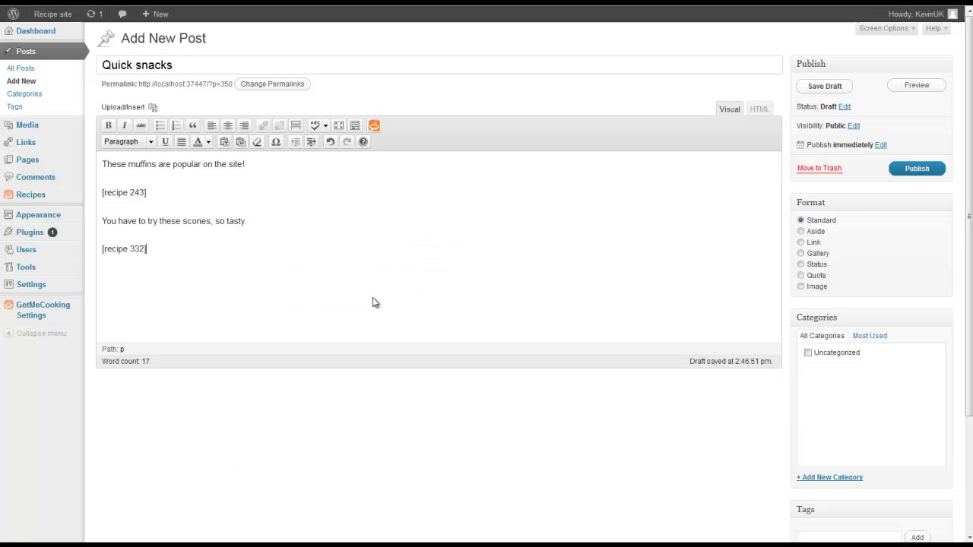
{"action": "left_click", "coordinate": [916, 168]}
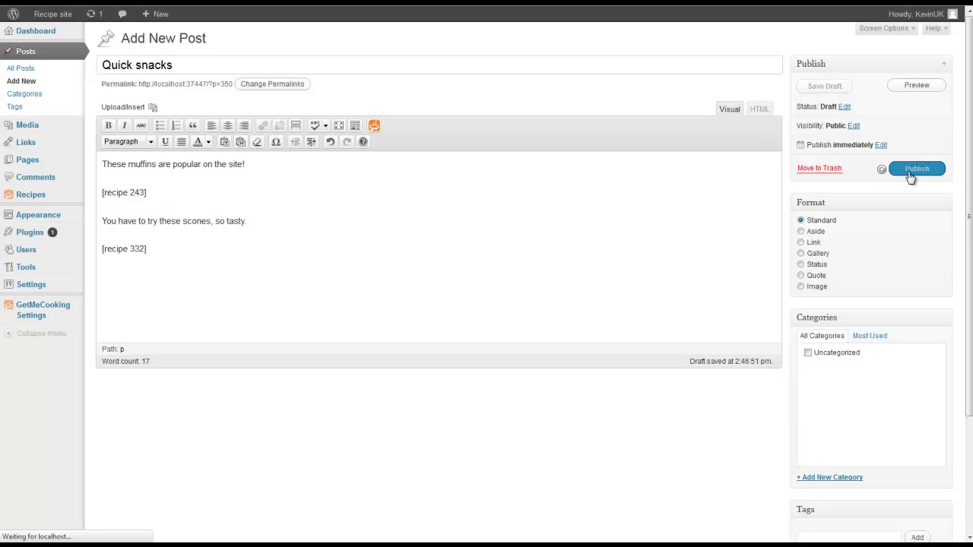